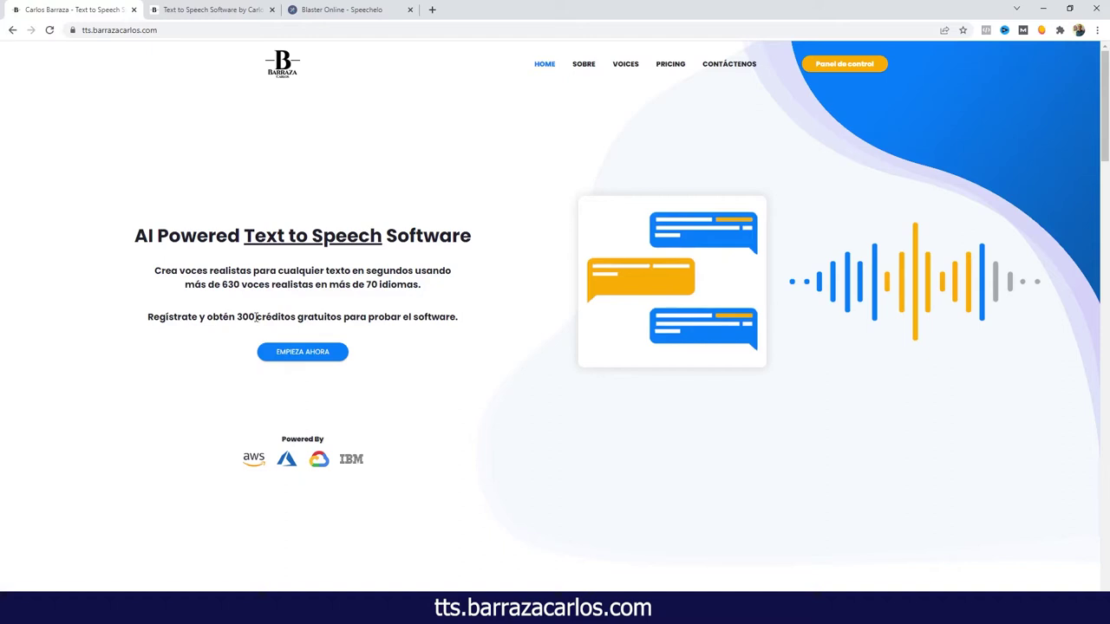
Open the text synthesis page in the user panel and switch the interface language to Español
left_click(196, 7)
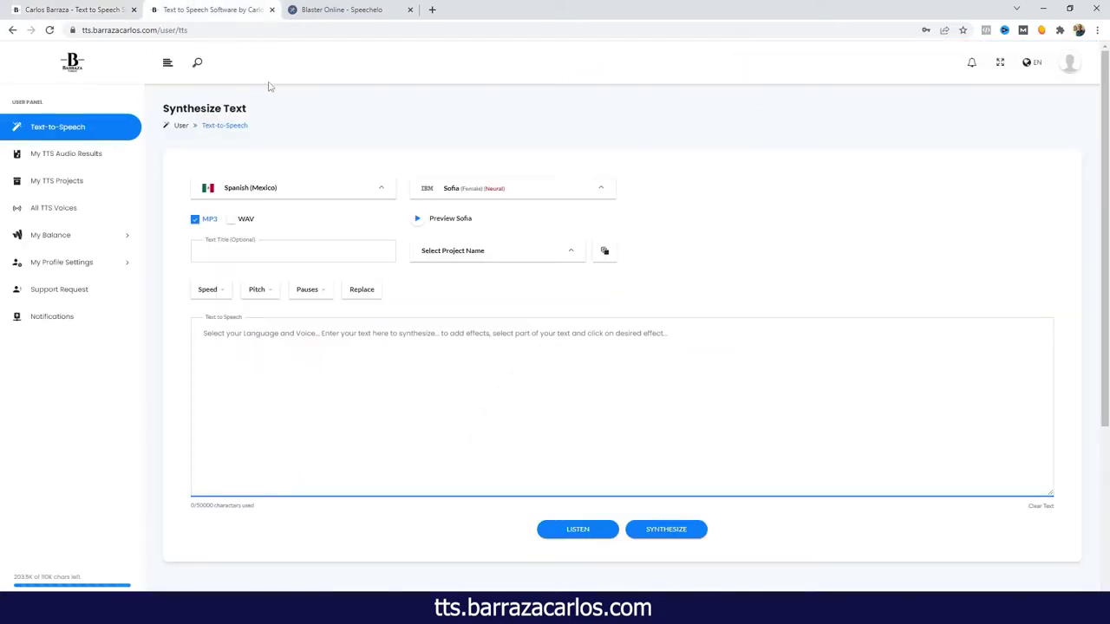
left_click(1039, 73)
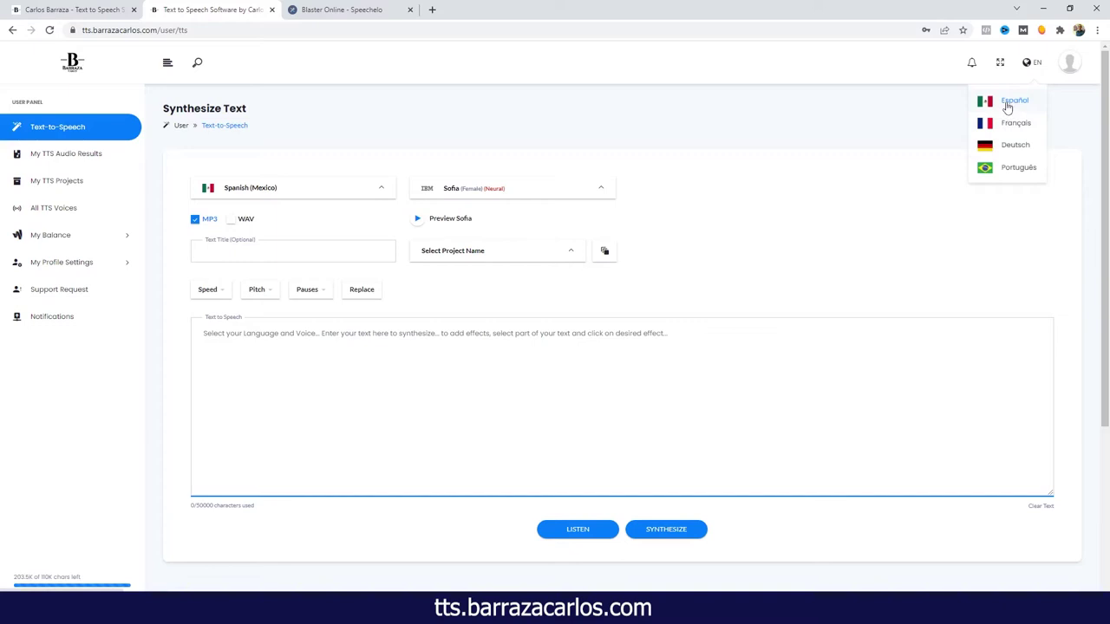
left_click(1009, 105)
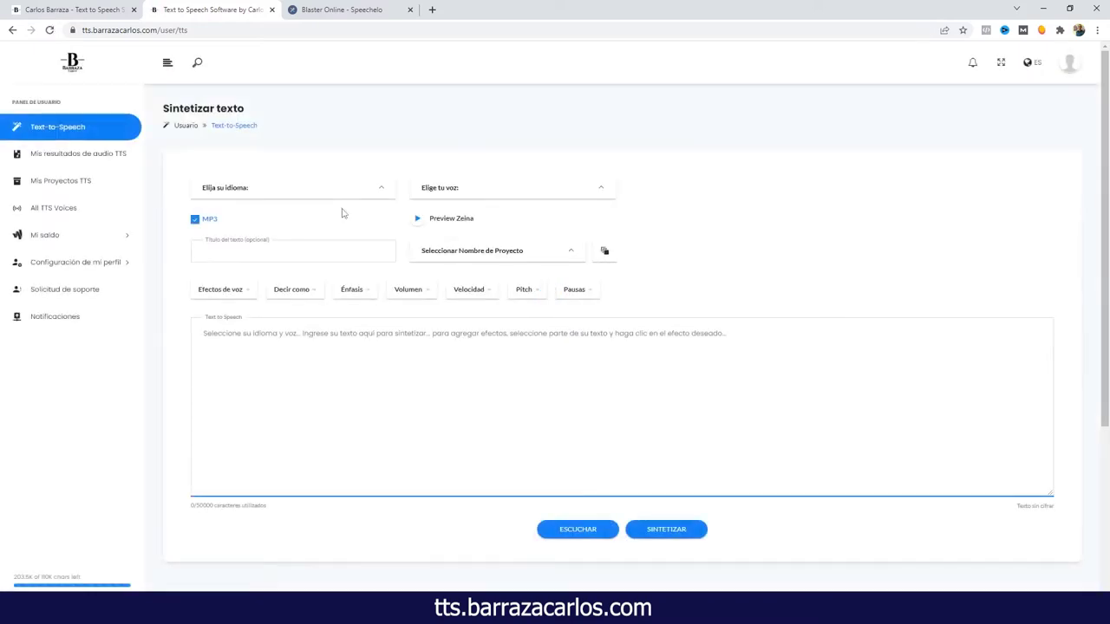
Set the speech language to Spanish (Mexico)
left_click(281, 188)
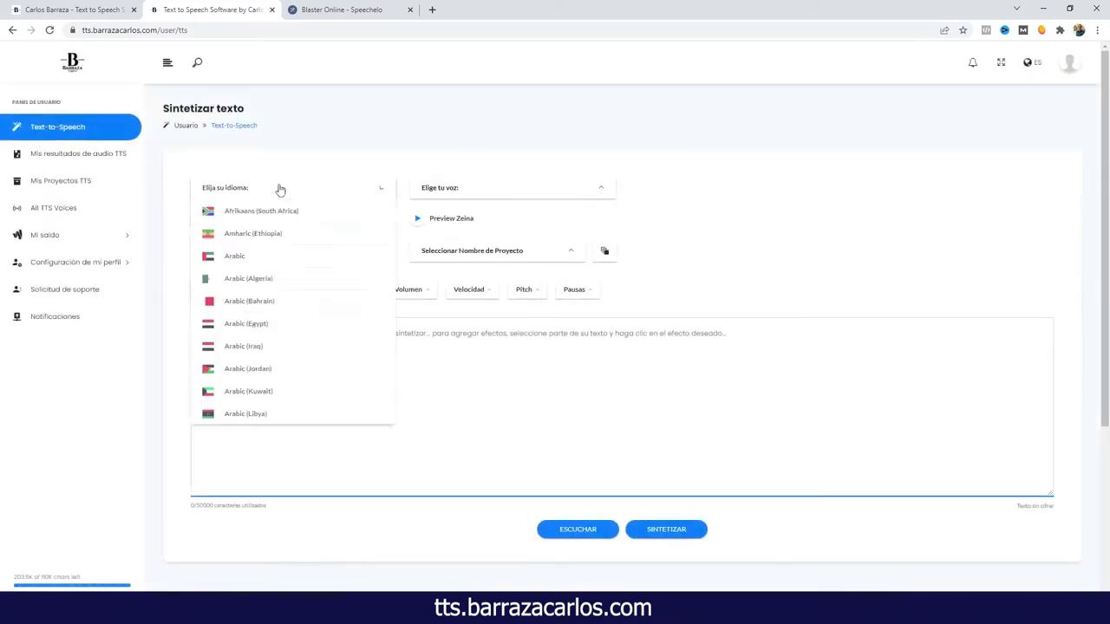
scroll(296, 300, "down", 15)
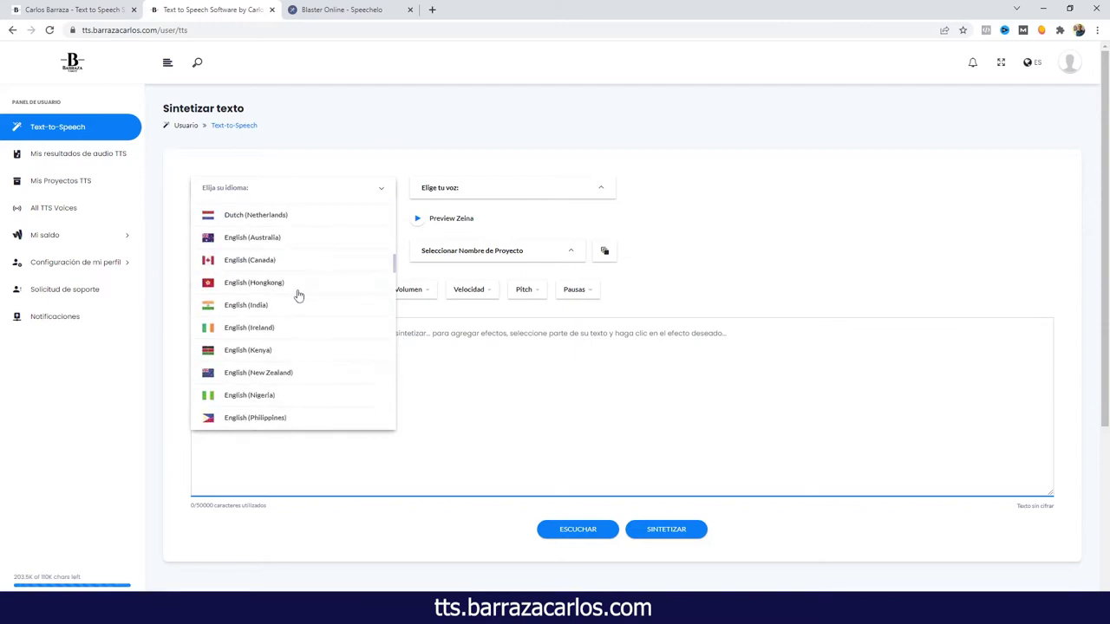
scroll(299, 295, "down", 10)
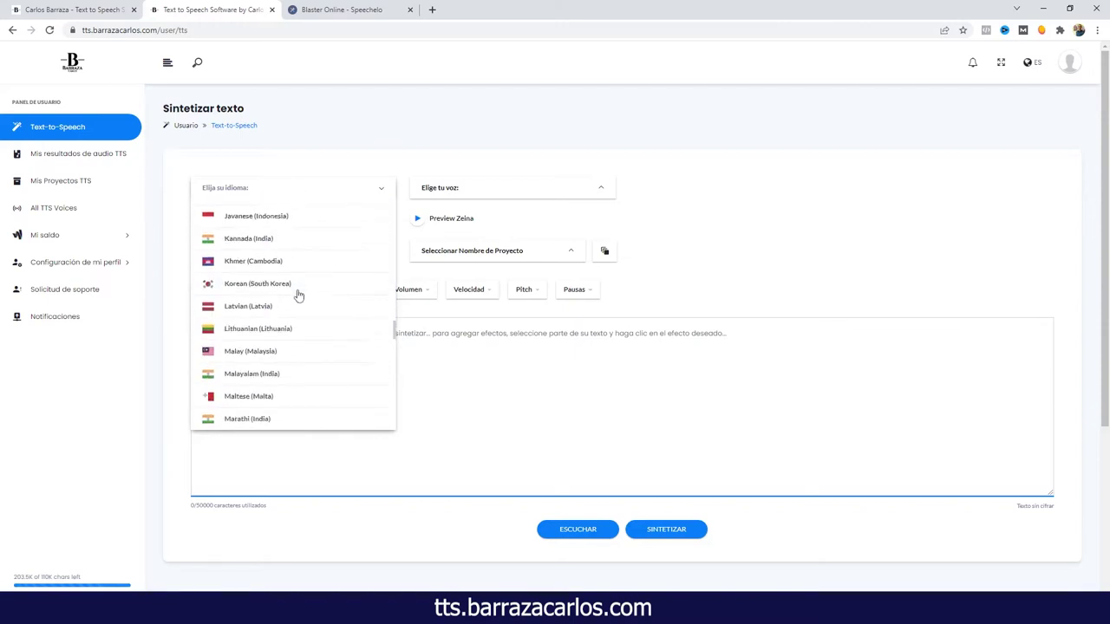
scroll(300, 294, "down", 5)
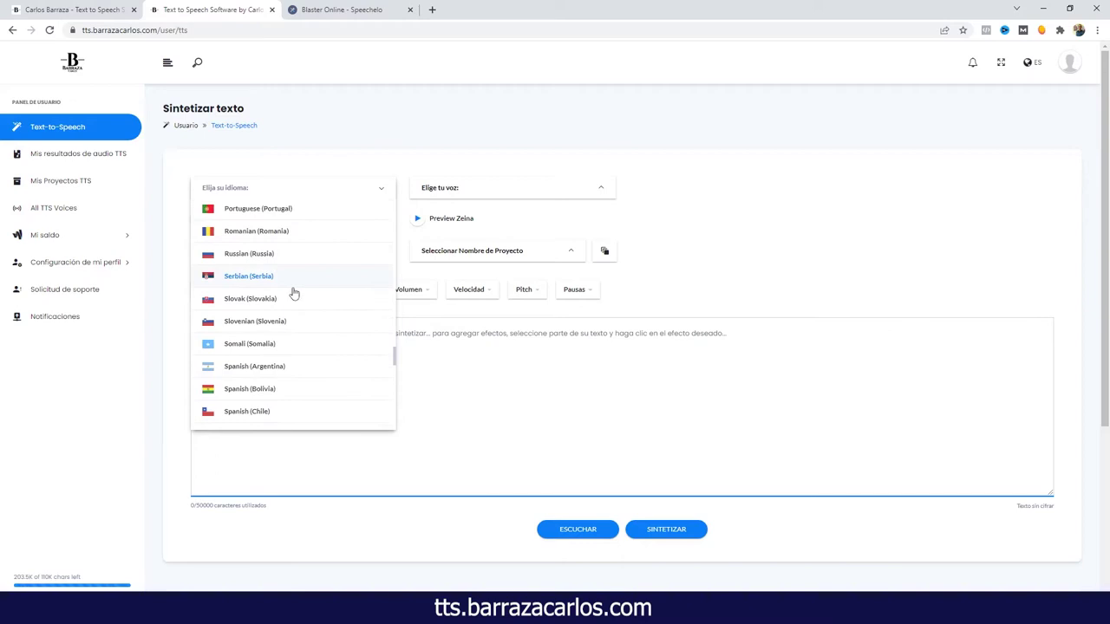
scroll(294, 295, "down", 5)
scroll(294, 294, "down", 1)
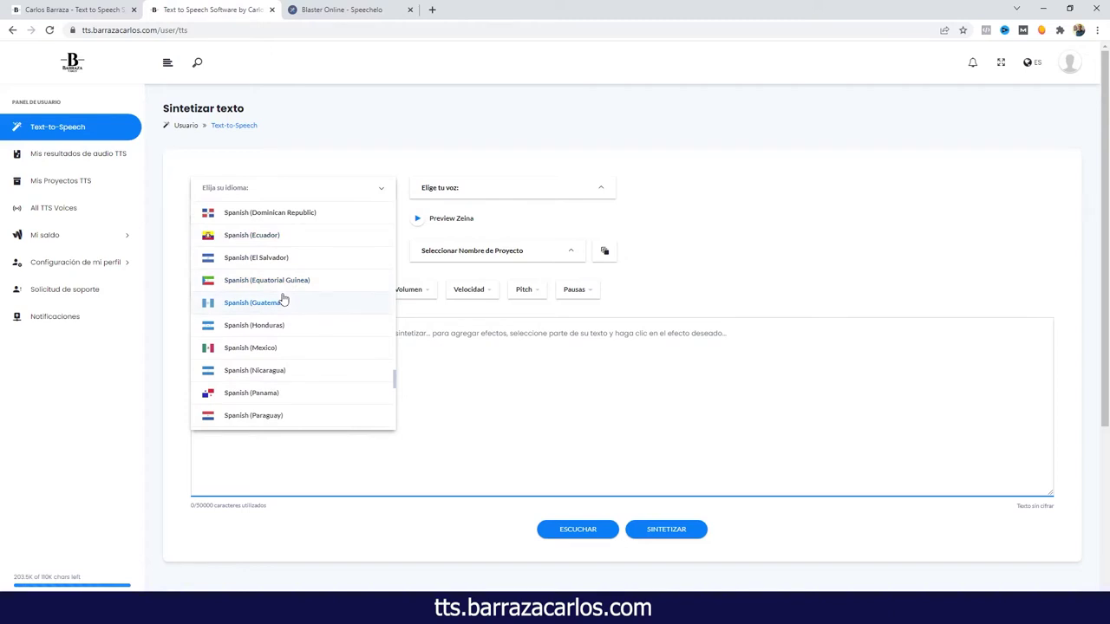
left_click(250, 348)
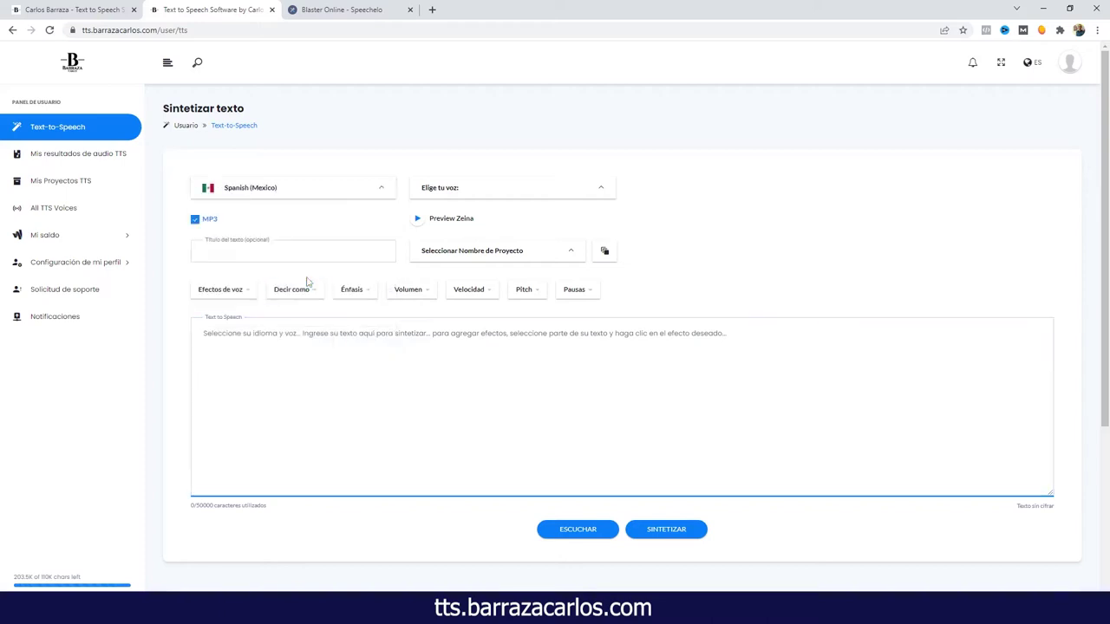
Choose the Mia female voice and listen to its preview
left_click(412, 190)
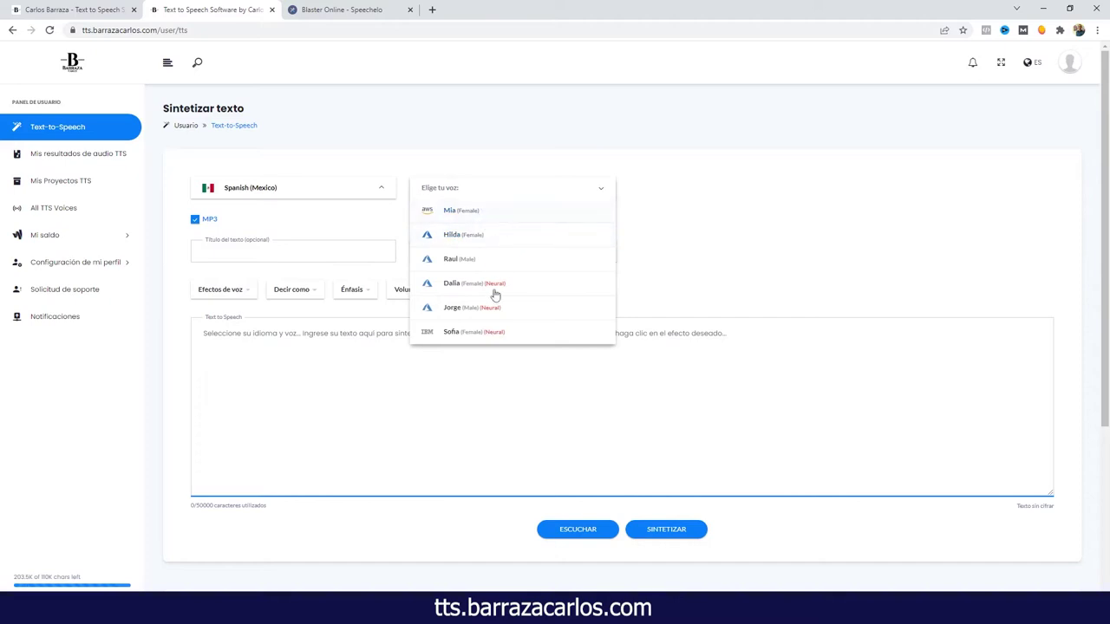
left_click(484, 216)
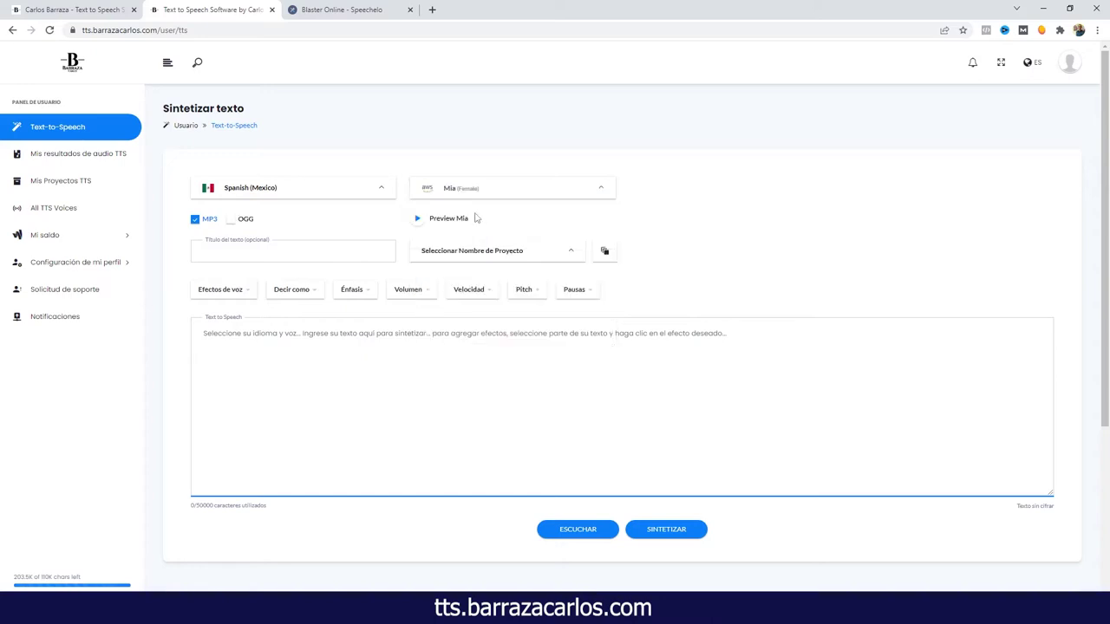
left_click(419, 220)
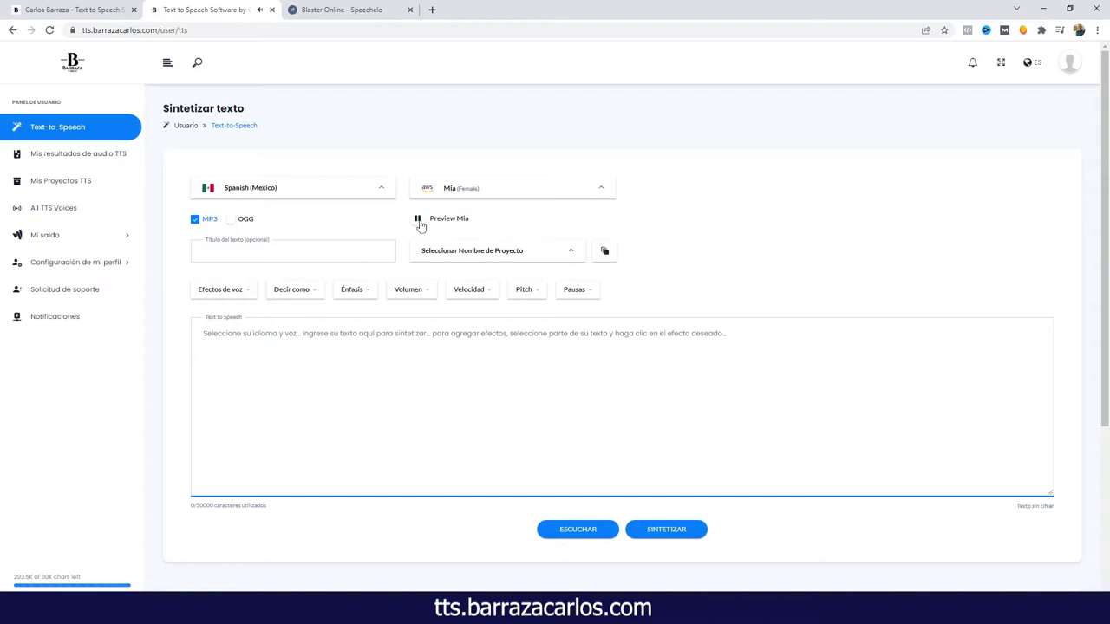
left_click(418, 220)
Switch to the Hilda female voice and play its preview
left_click(452, 192)
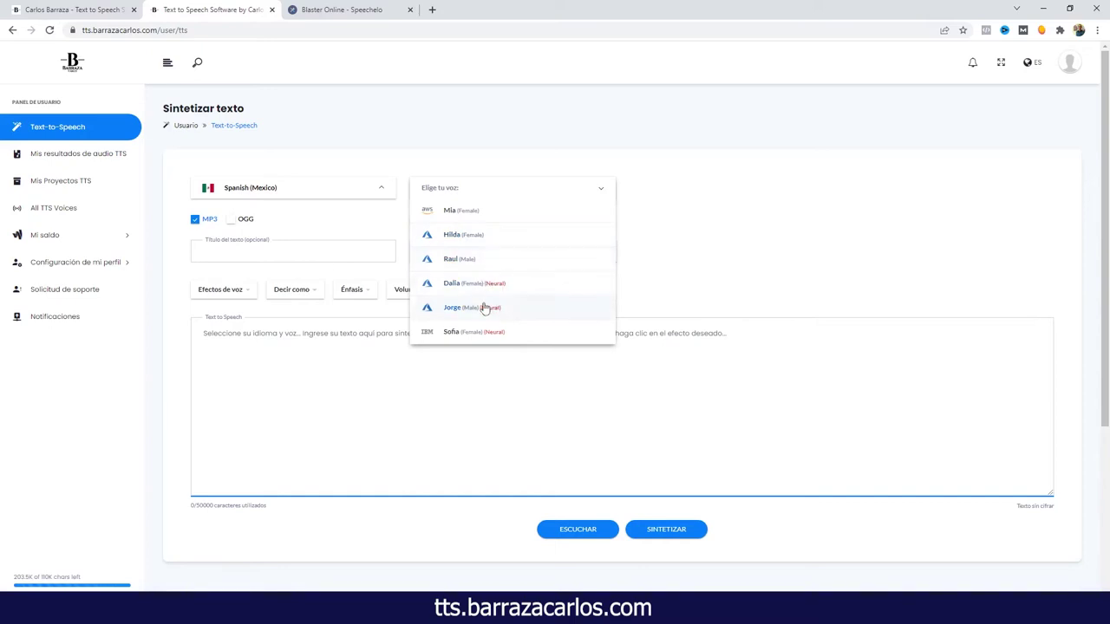
left_click(472, 240)
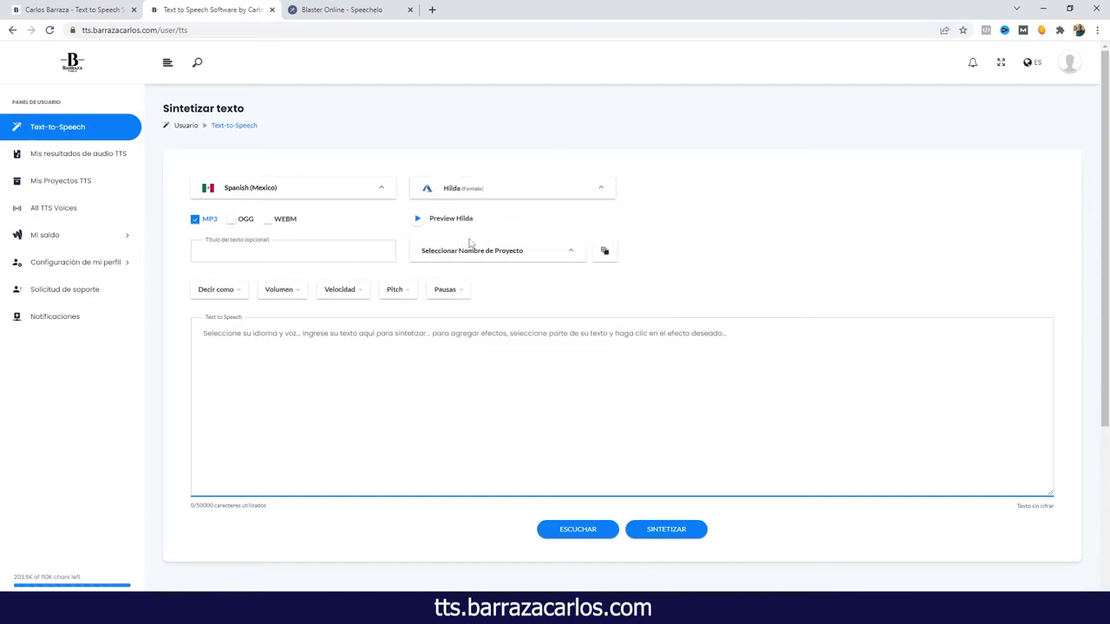
left_click(421, 222)
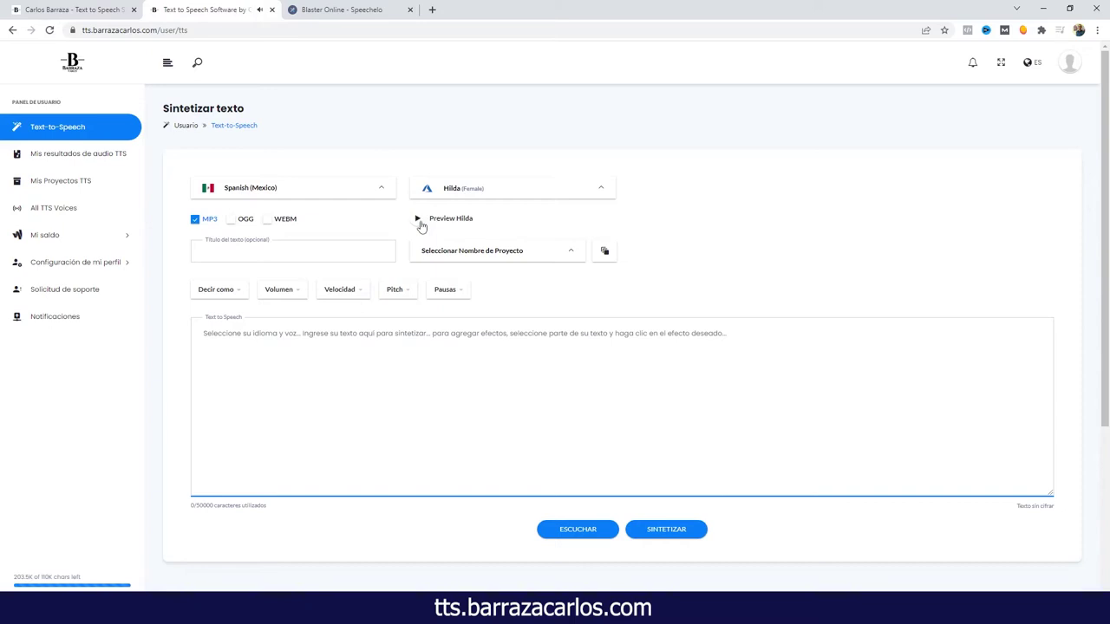
Switch to the Raul male voice and play its preview
left_click(448, 199)
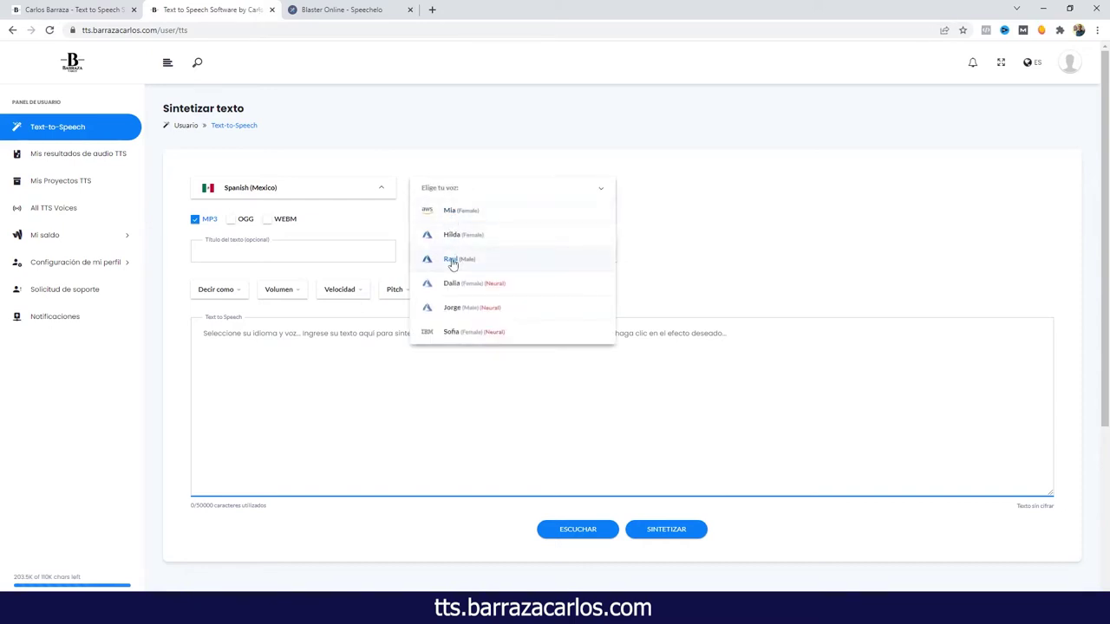
left_click(451, 260)
left_click(418, 222)
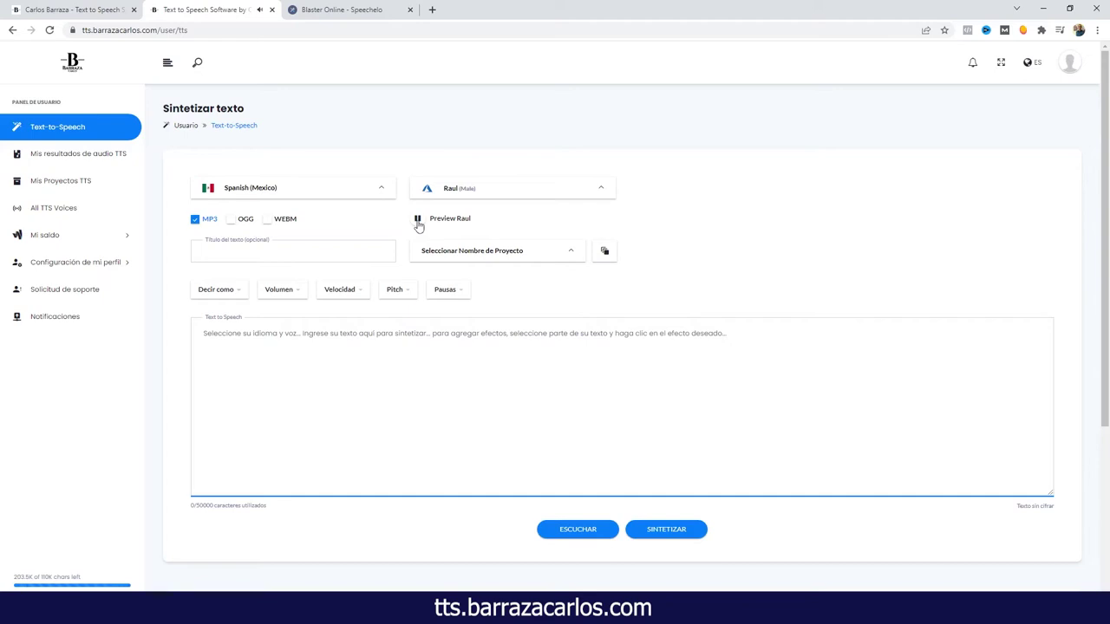
Switch to the Dalia neural female voice and listen to its preview
left_click(446, 196)
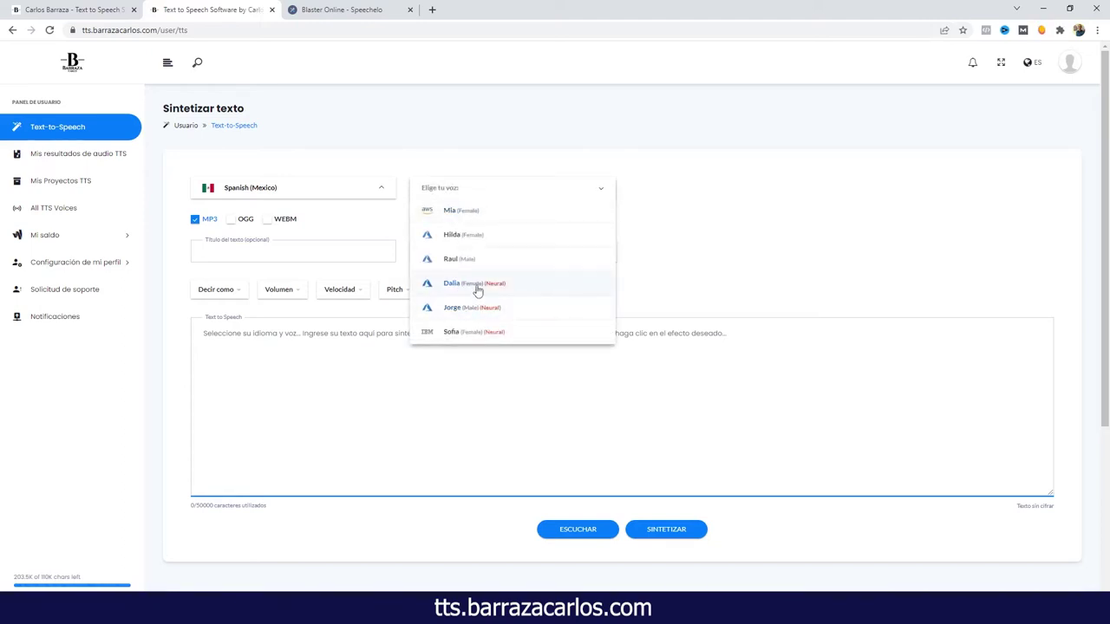
left_click(464, 289)
left_click(417, 223)
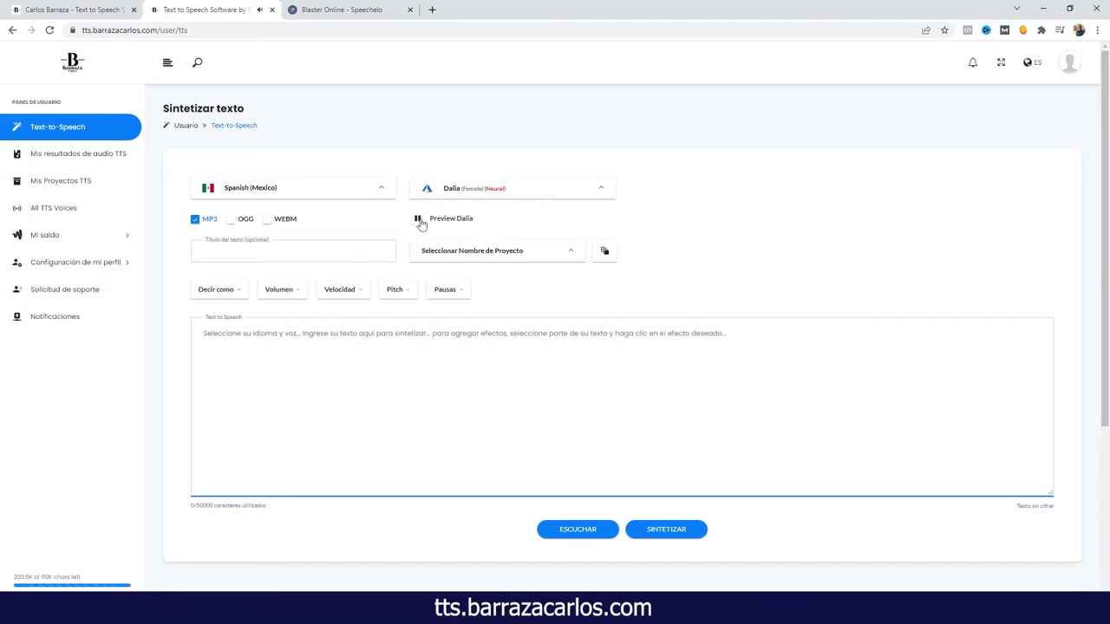
left_click(419, 220)
Switch to the Jorge neural male voice and play its preview
left_click(444, 190)
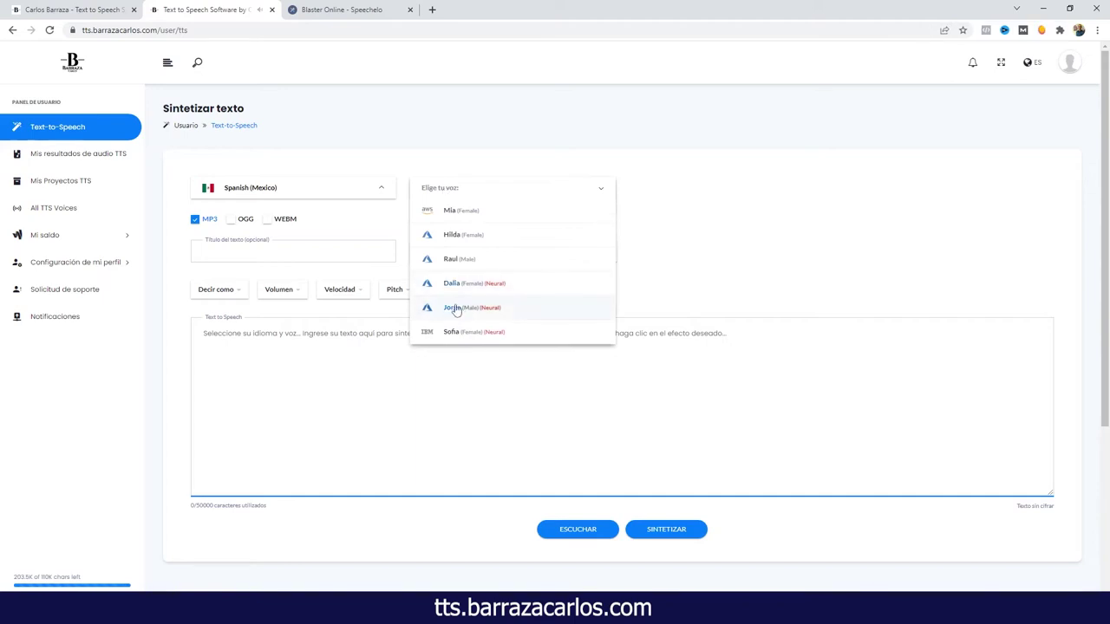
left_click(455, 308)
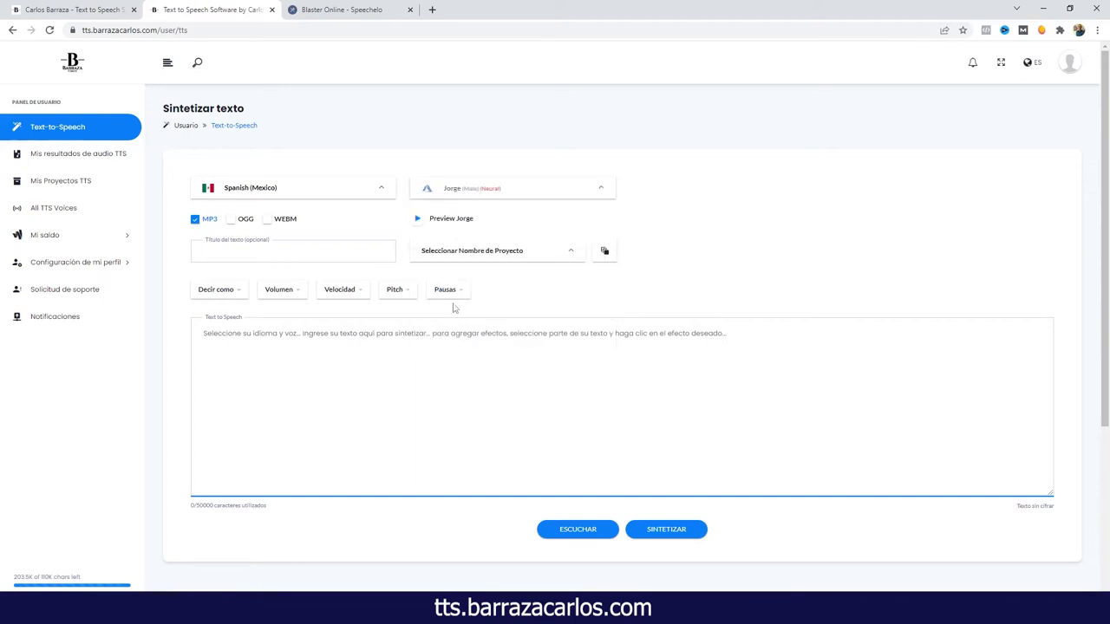
left_click(419, 221)
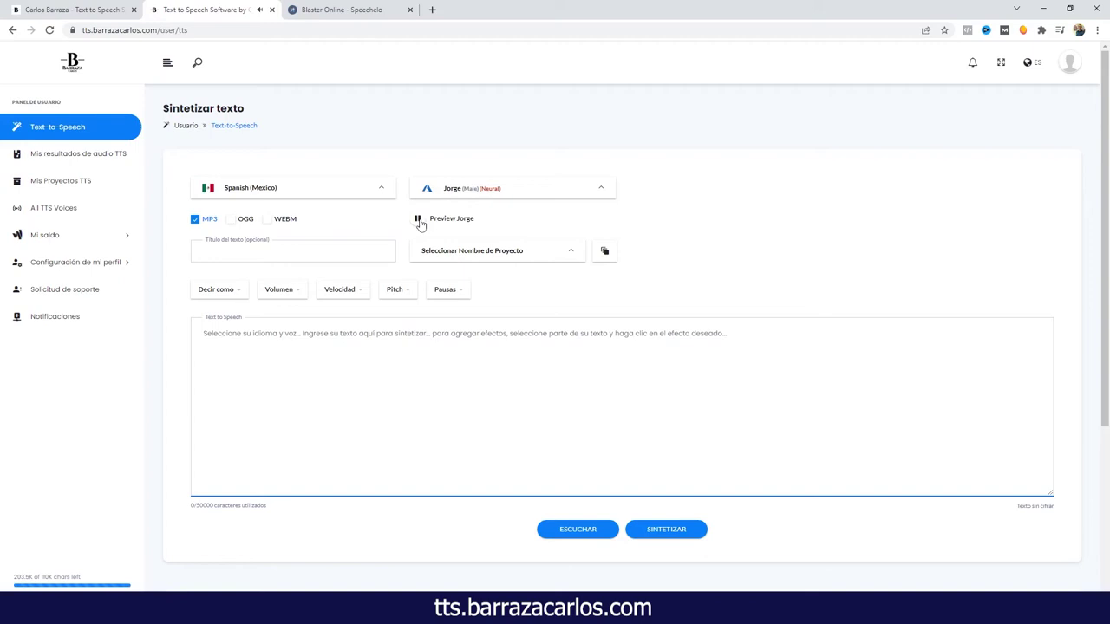
Switch to the Sofia neural female voice and listen to its preview
left_click(428, 201)
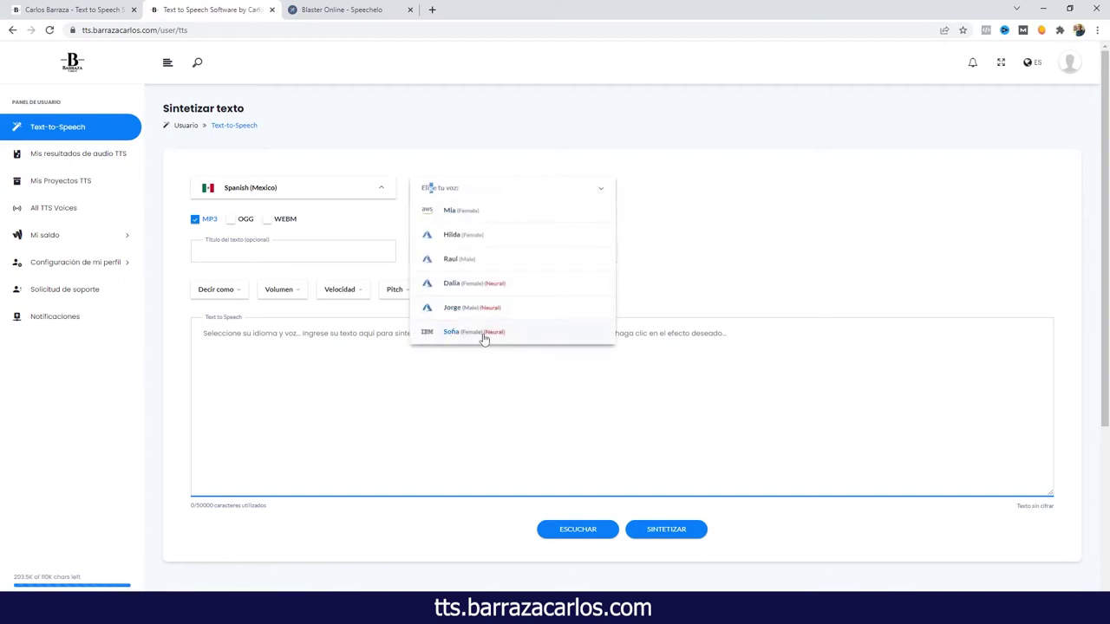
left_click(484, 340)
left_click(420, 221)
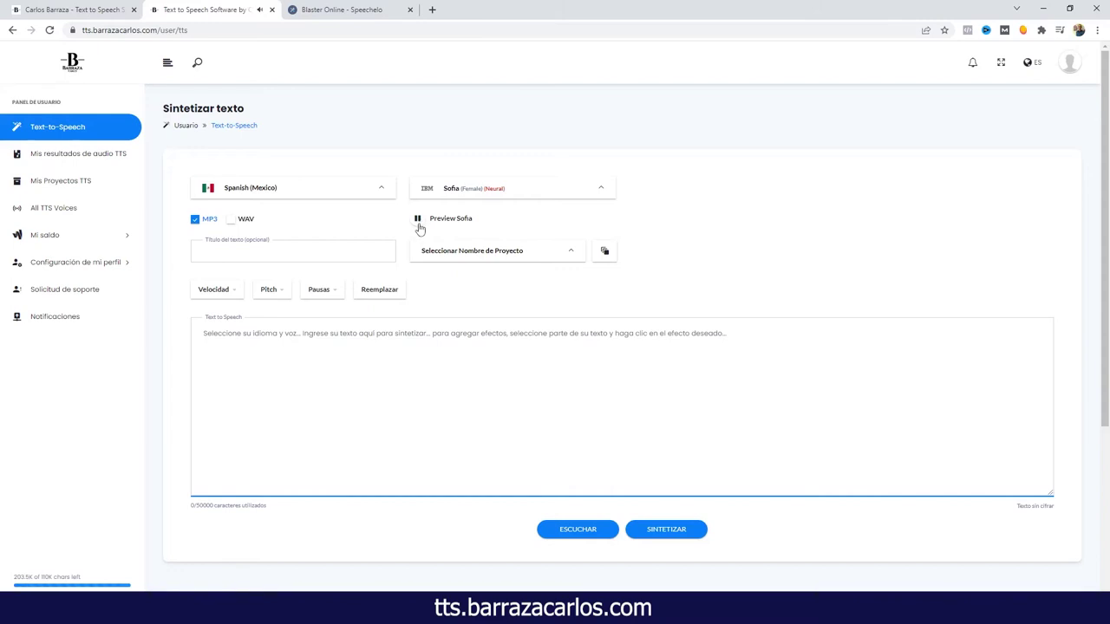
left_click(419, 224)
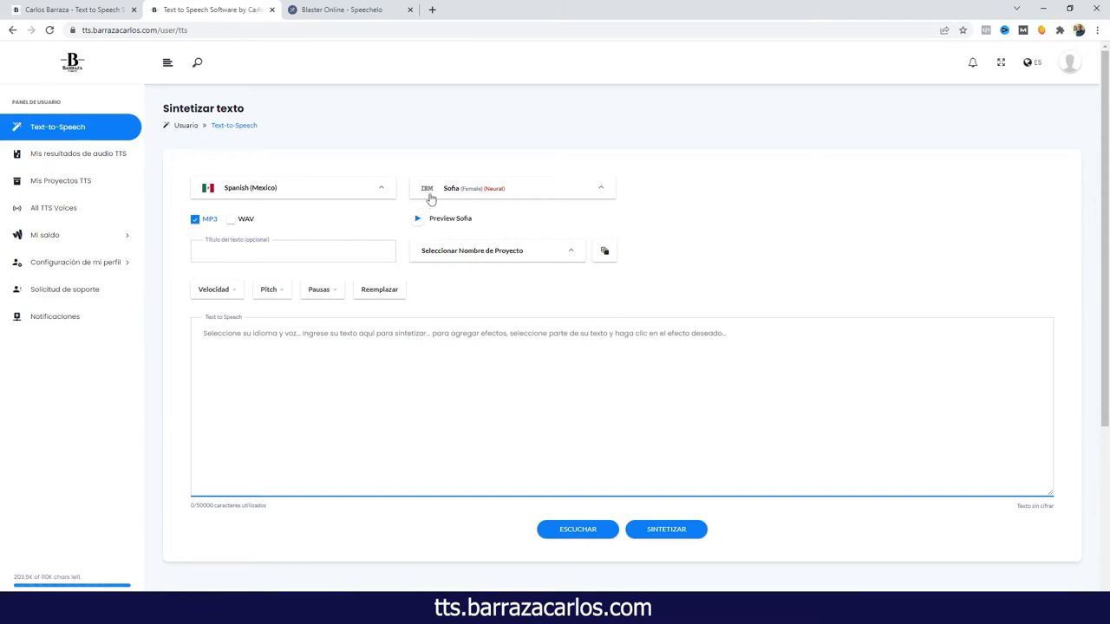
Select the Jorge voice and enter "Hola, Yo me llamo Jorge. Yo vivo en la ciudad de México. Yo trabajo en una empresa multinacional."
left_click(431, 192)
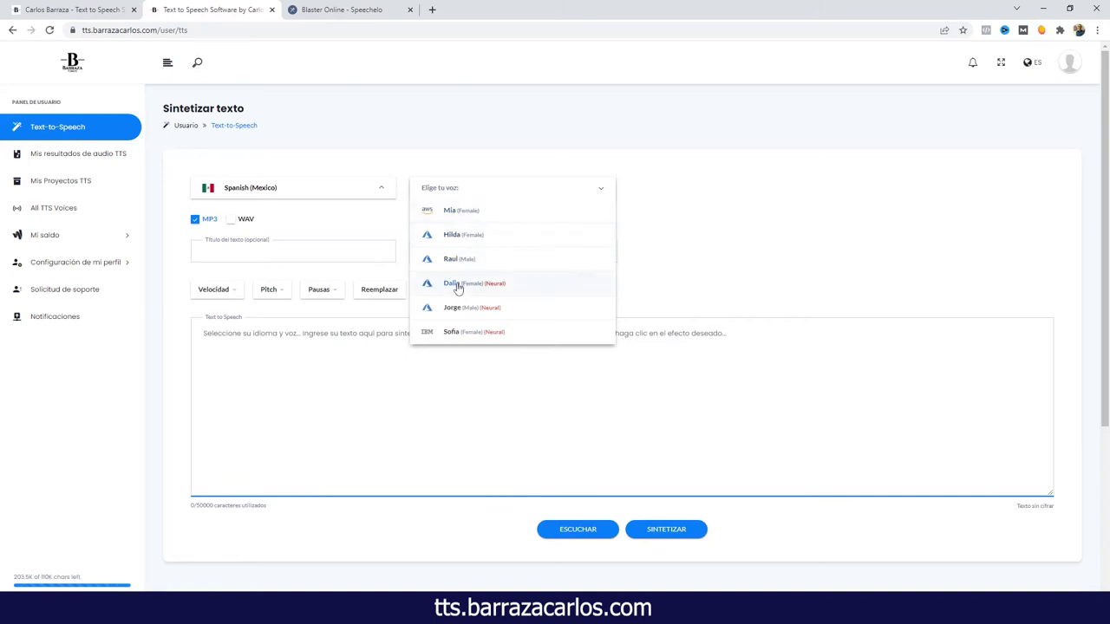
left_click(456, 315)
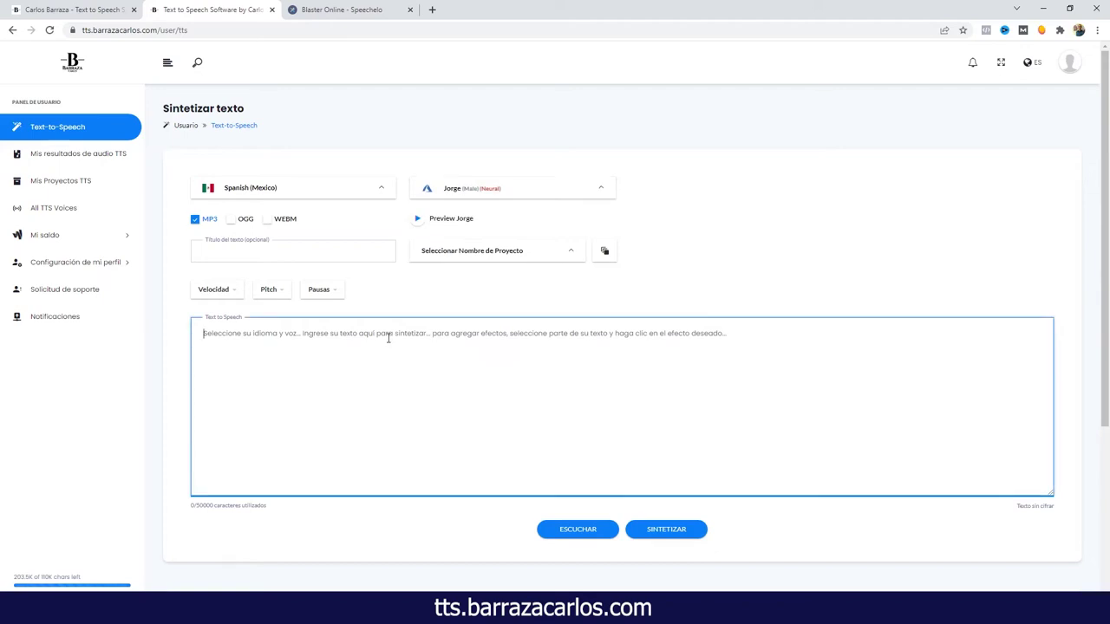
type("Hola, Yo me llamo Jorge. Yo vivo en la ciudad de M")
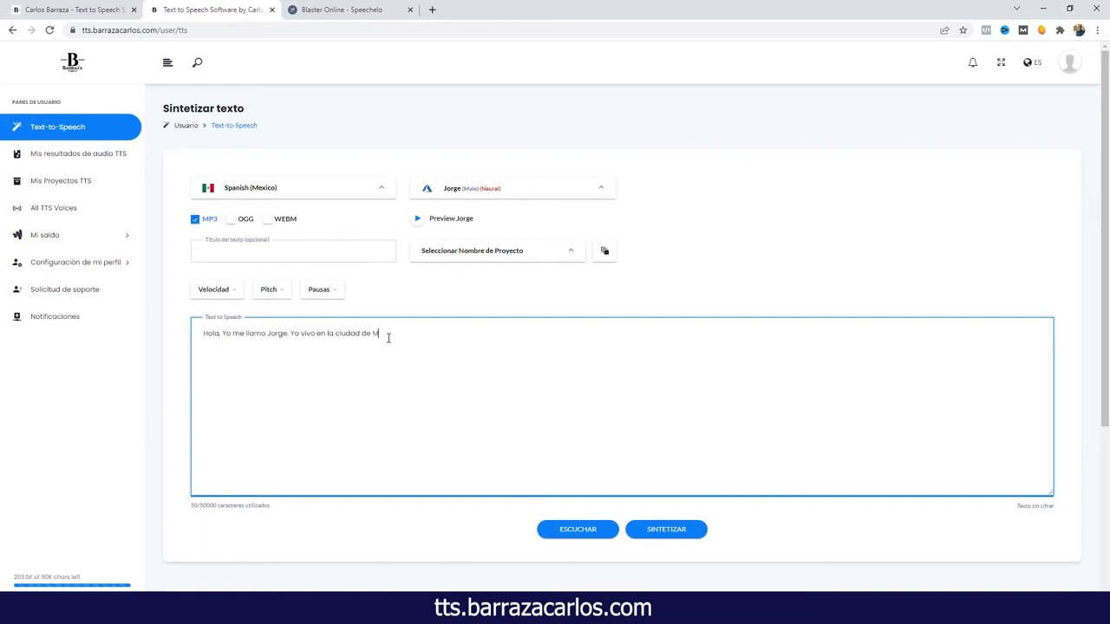
type("éxico. Yo trabajo en una empresa multinacional.")
Insert a 1-second pause before "Yo trabajo en una empresa multinacional."
left_click(399, 333)
left_click(217, 289)
left_click(323, 292)
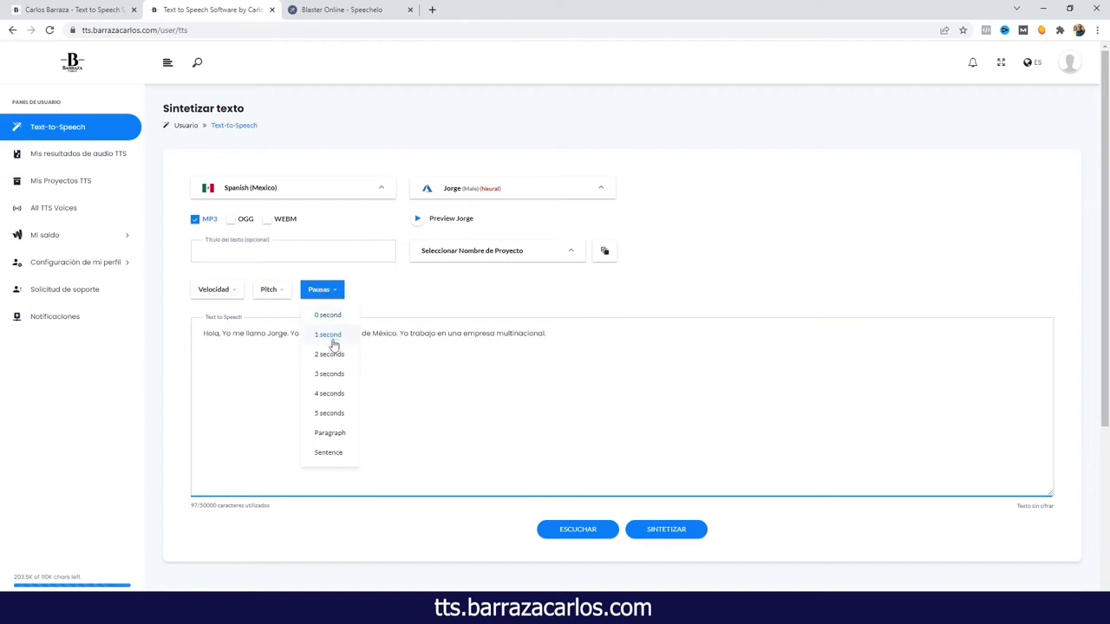
left_click(332, 340)
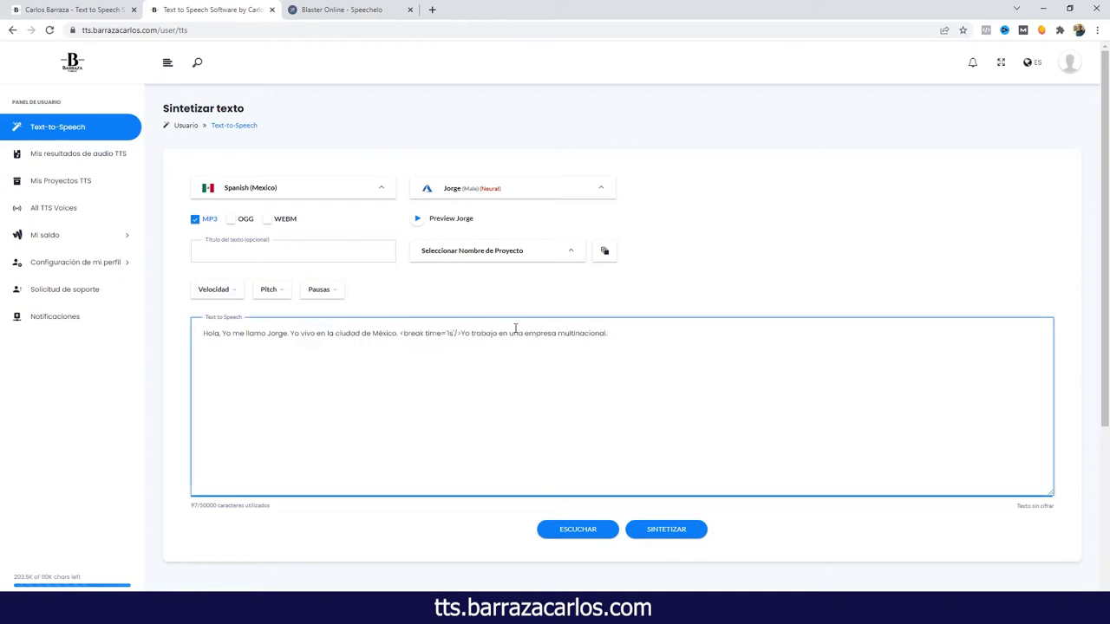
left_click(276, 293)
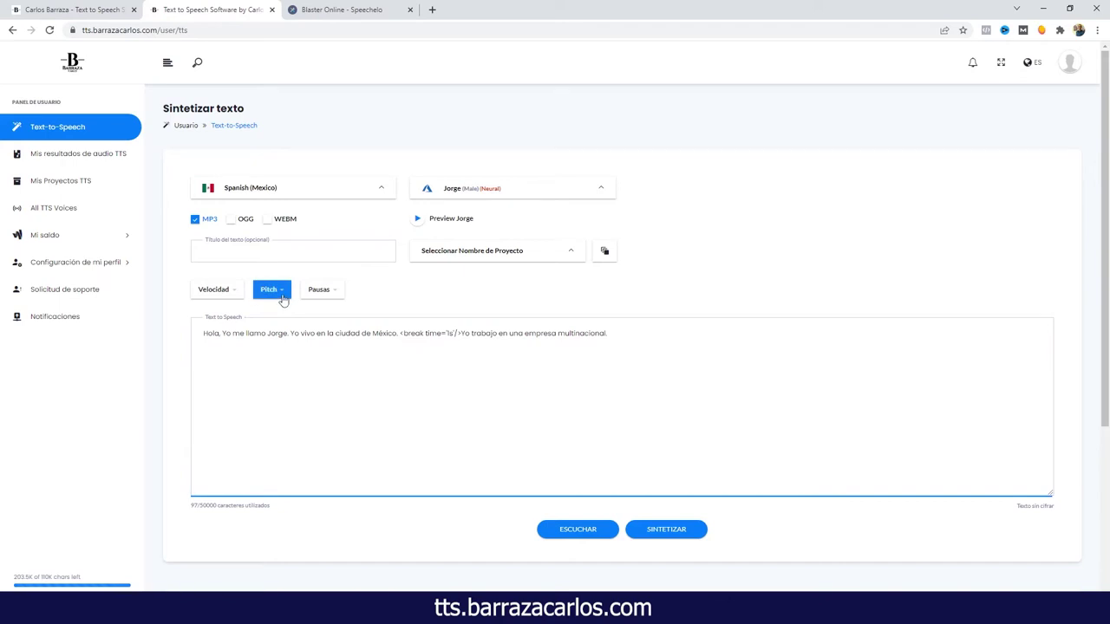
left_click(282, 294)
left_click(343, 332)
Apply the x-Fast speed effect to the opening sentence "Hola, Yo me llamo Jorge."
left_click(218, 294)
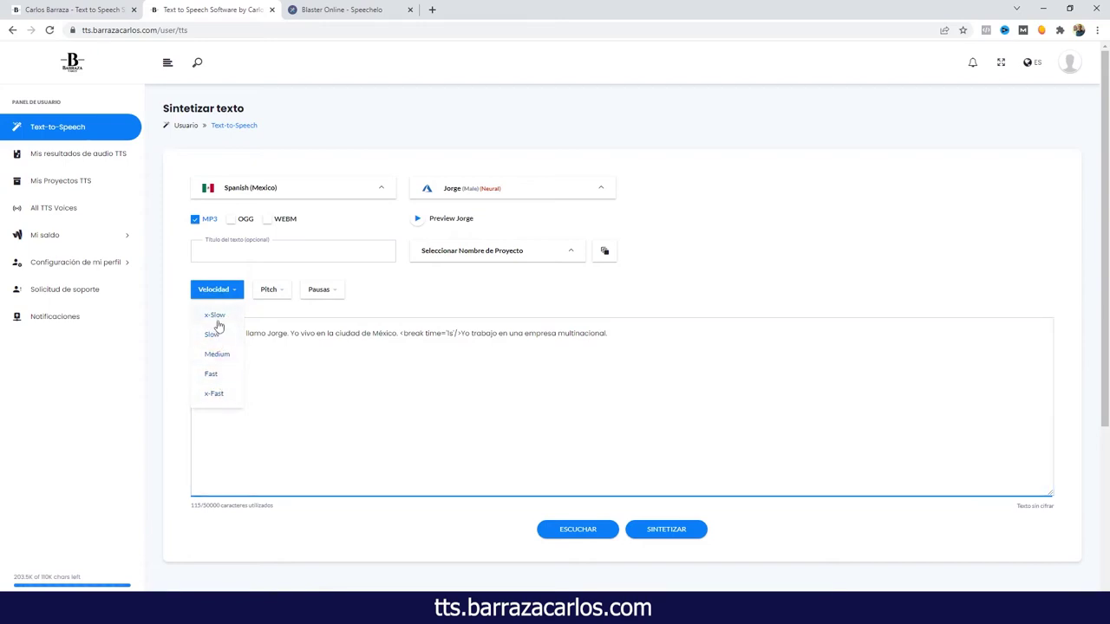
left_click(275, 337)
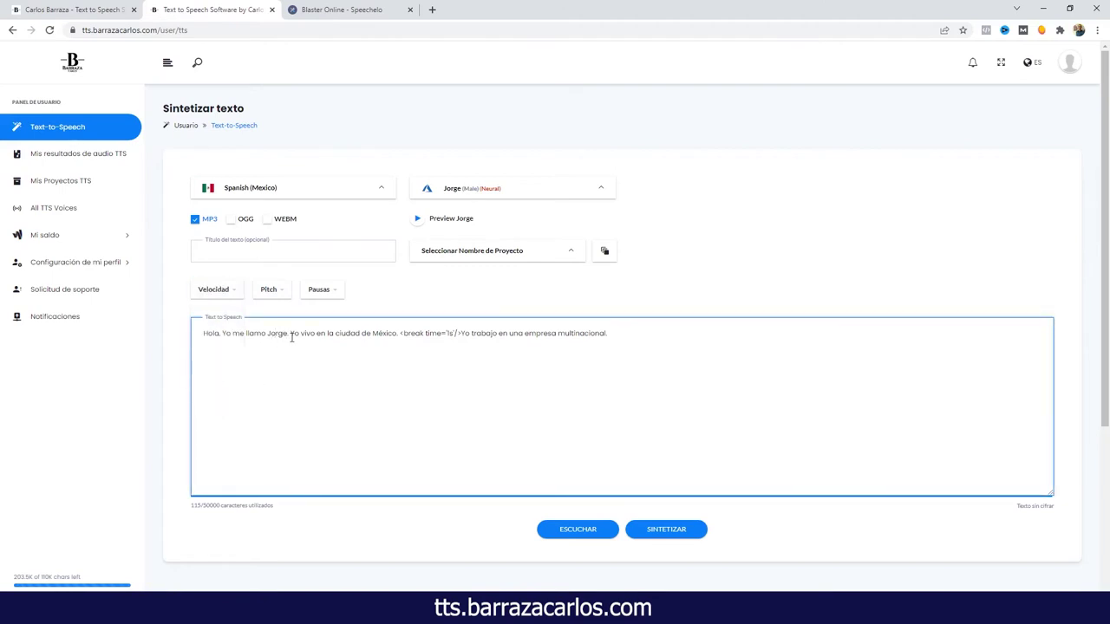
left_click_drag(283, 339, 202, 337)
left_click(219, 295)
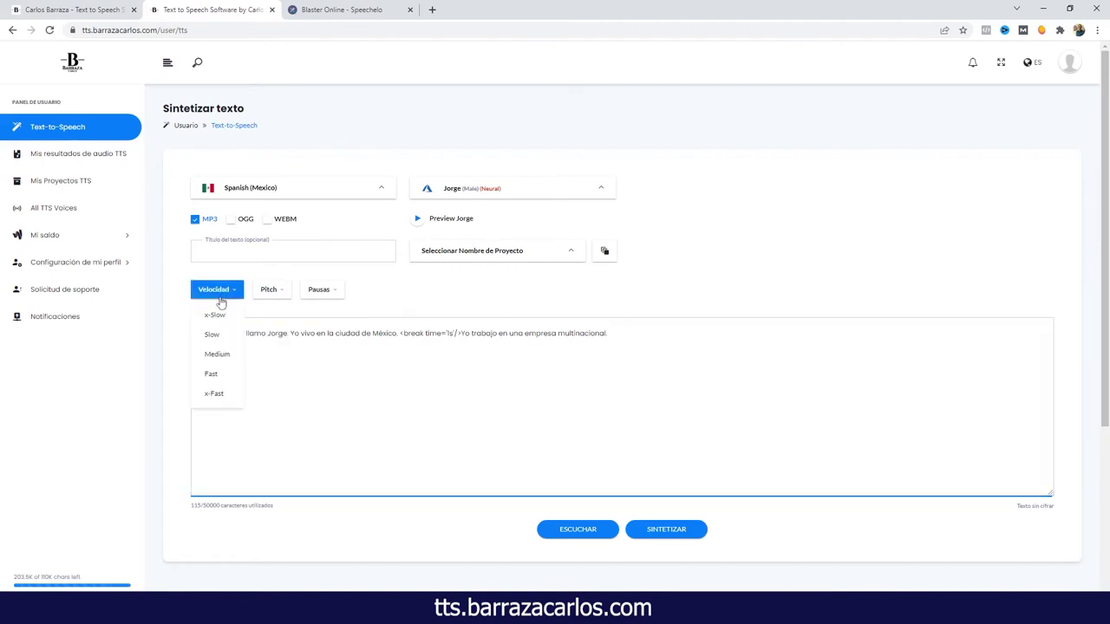
left_click(215, 393)
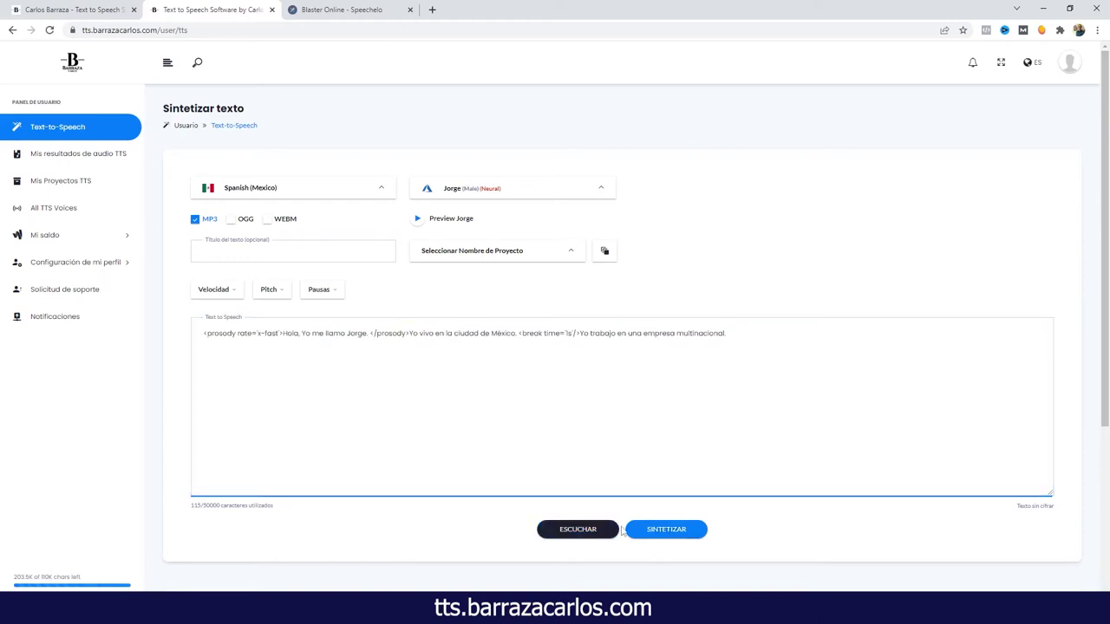
Listen to the spoken preview of the entered text and check its used character count
left_click(593, 530)
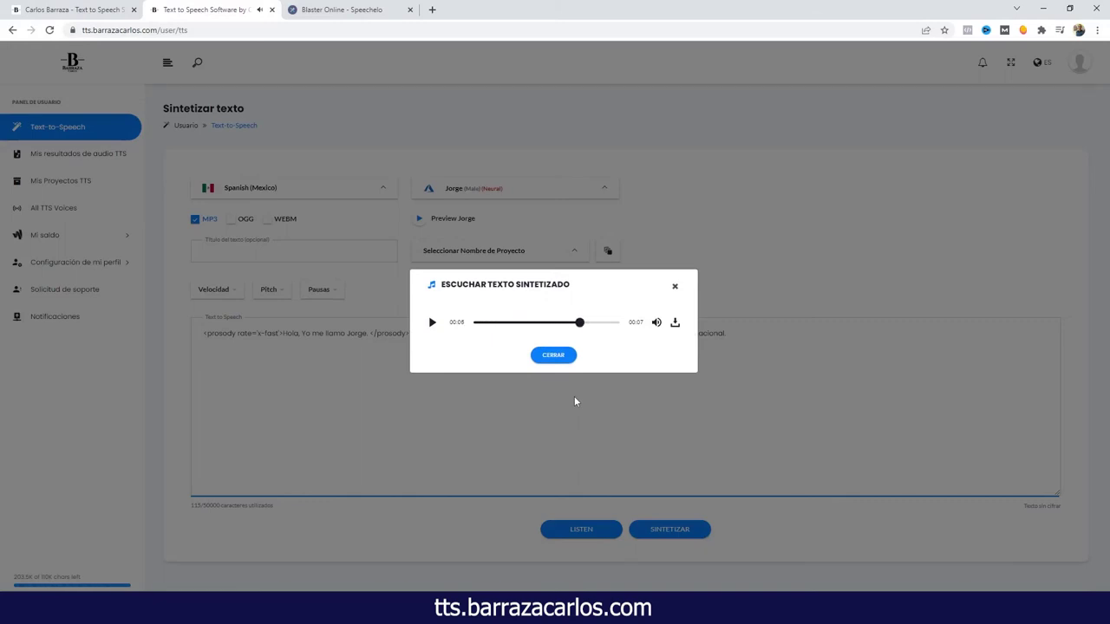
left_click(563, 367)
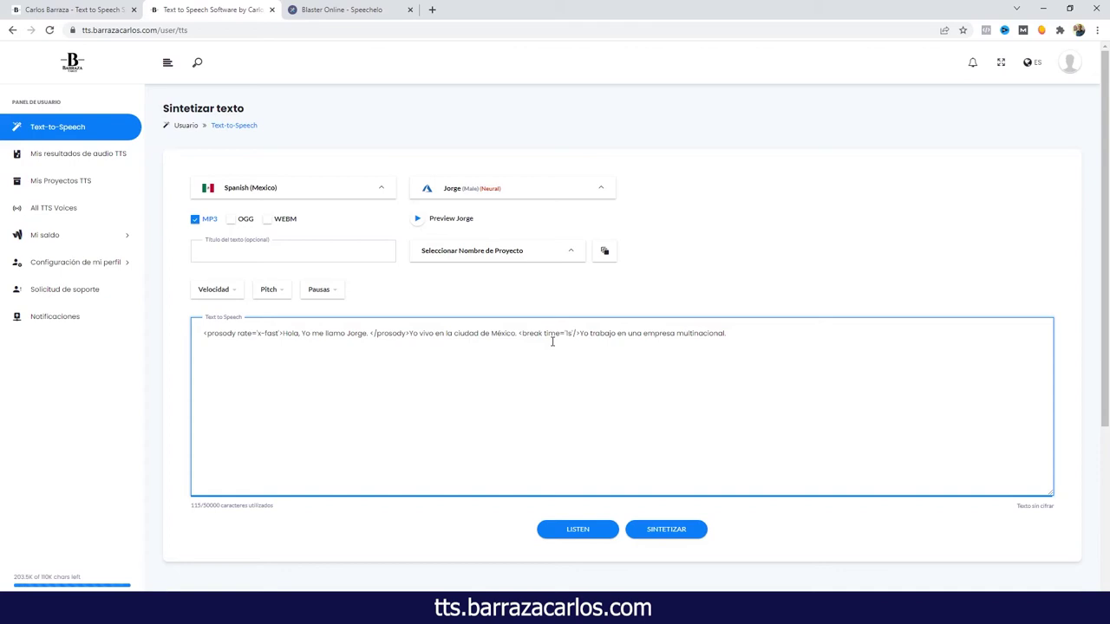
left_click(226, 506)
left_click_drag(201, 507, 187, 508)
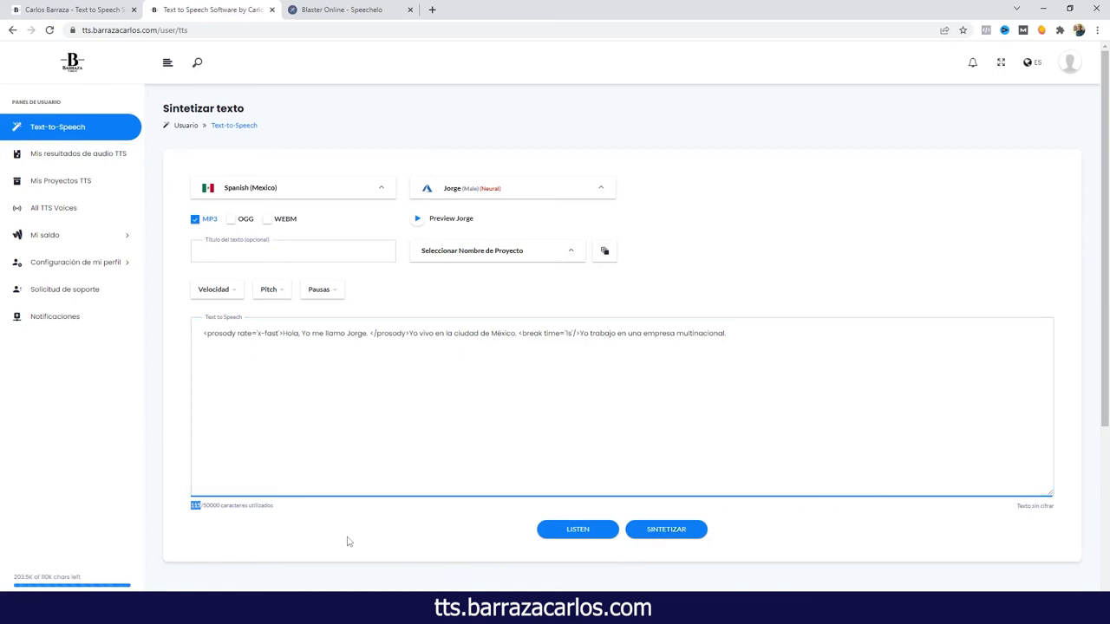
Synthesize the text as MP3 with the Jorge voice and review its entry in the current day's results
scroll(236, 529, "down", 1)
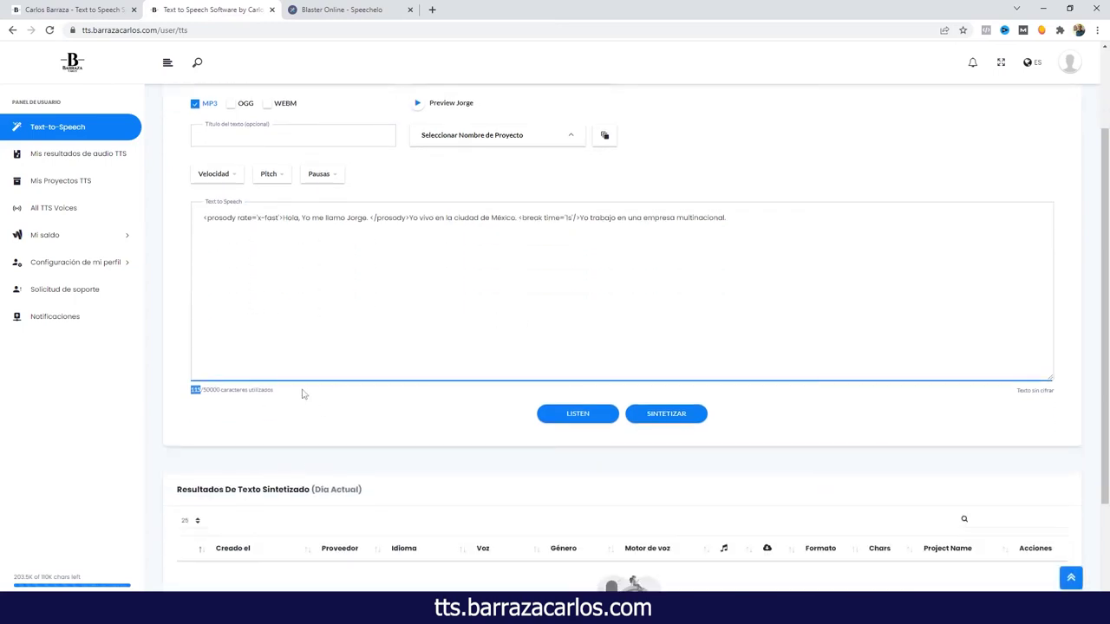
left_click(649, 416)
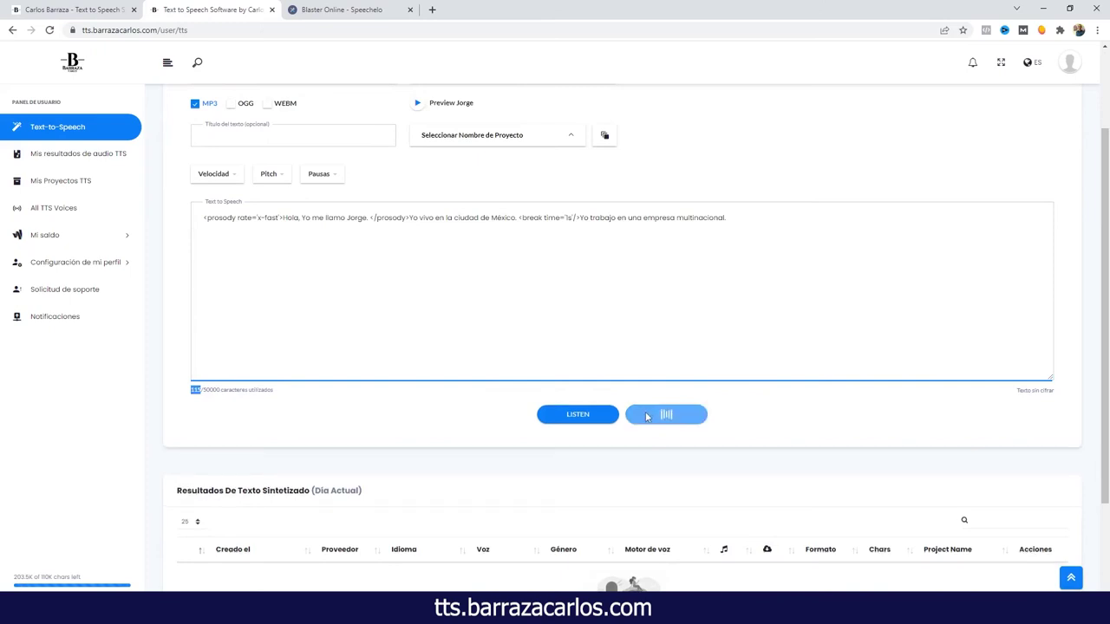
scroll(646, 416, "down", 1)
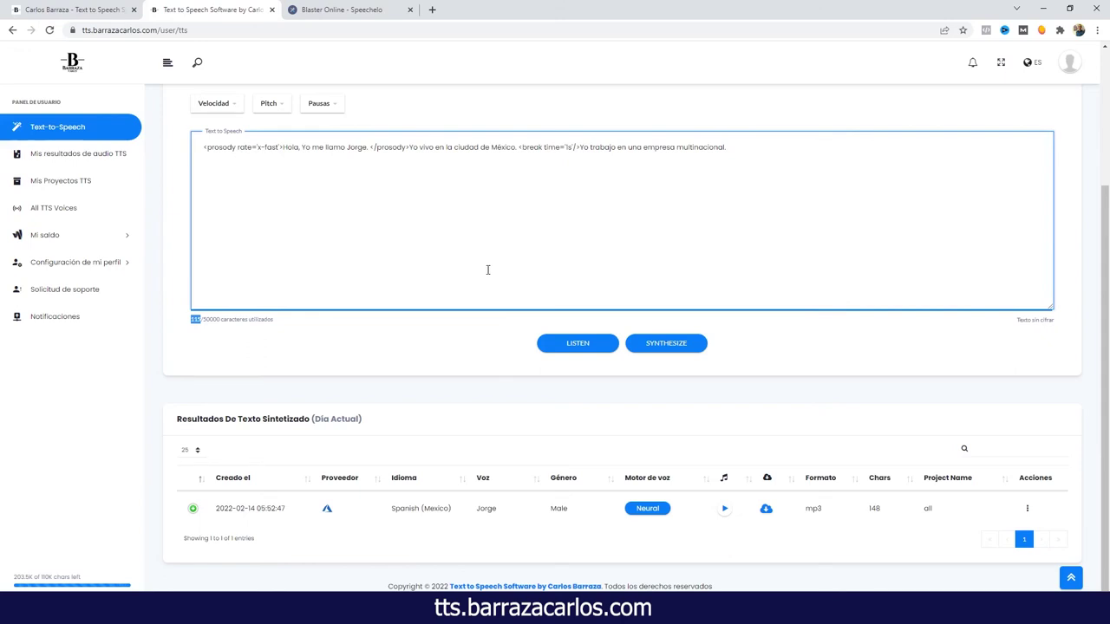
left_click(456, 318)
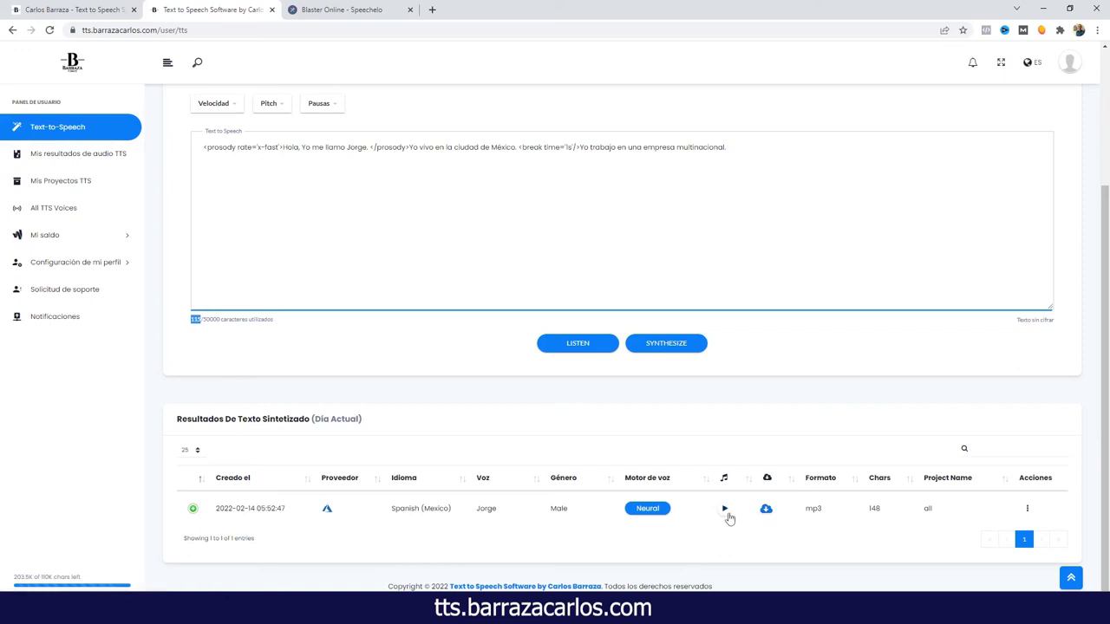
scroll(728, 517, "up", 3)
left_click(522, 447)
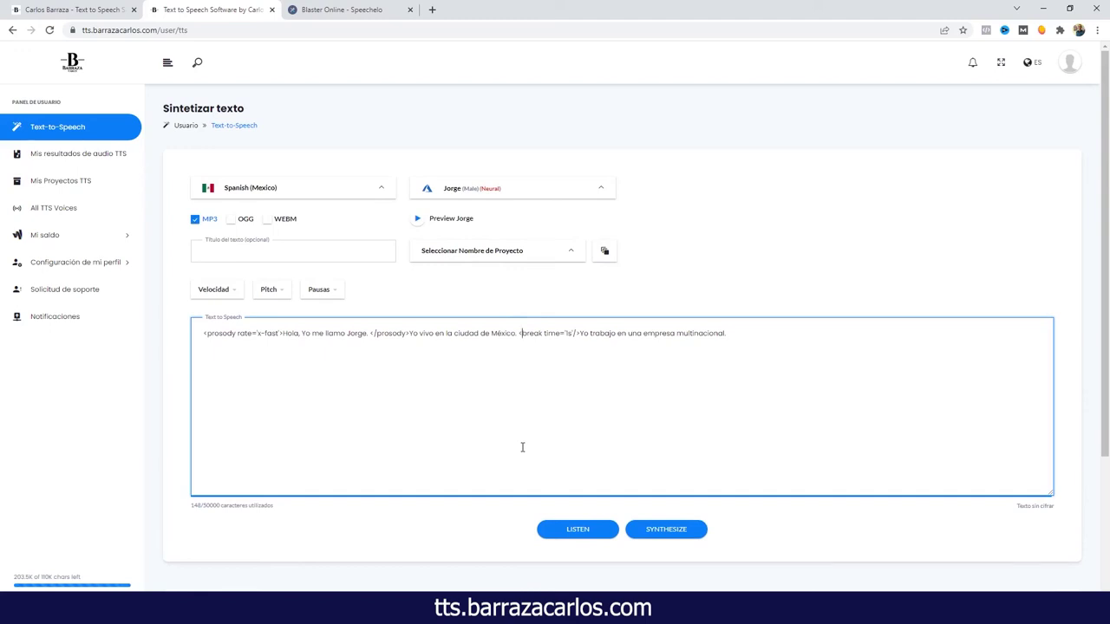
Switch to Speechelo and listen to the Spanish, Mexican voice previews for Lalita, Margarita and Miguel
left_click(327, 7)
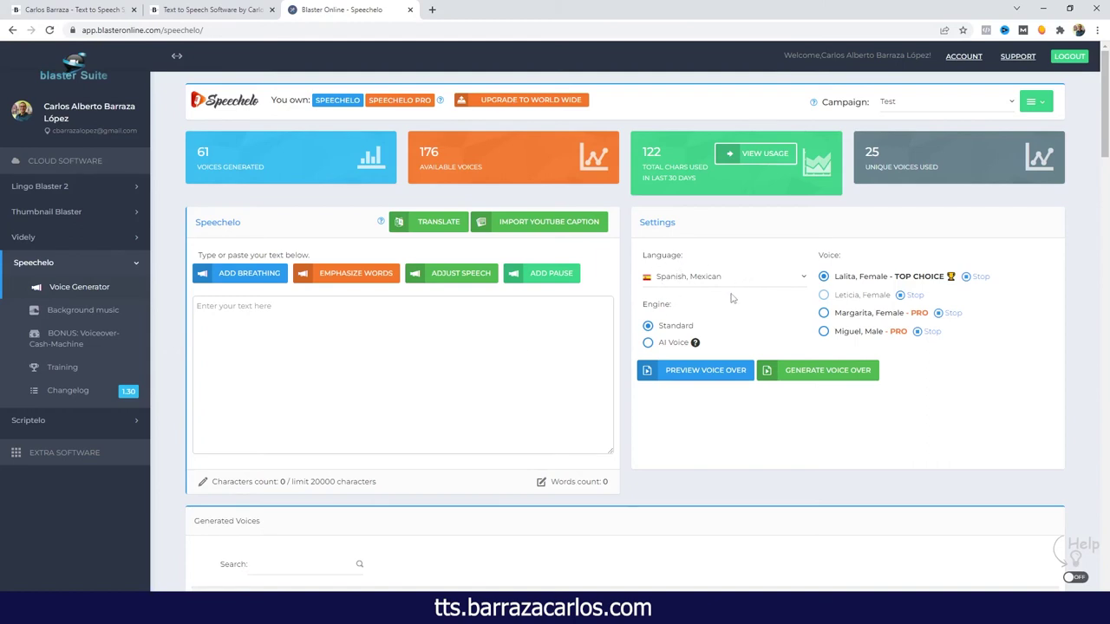
left_click(966, 278)
left_click(966, 279)
left_click(966, 279)
left_click(939, 315)
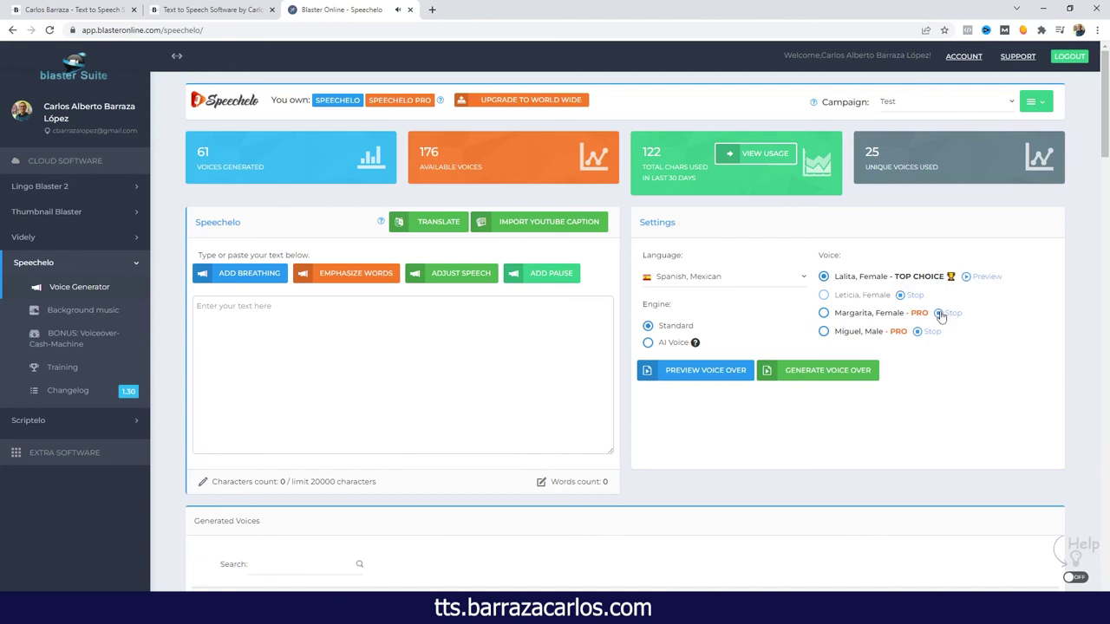
left_click(940, 314)
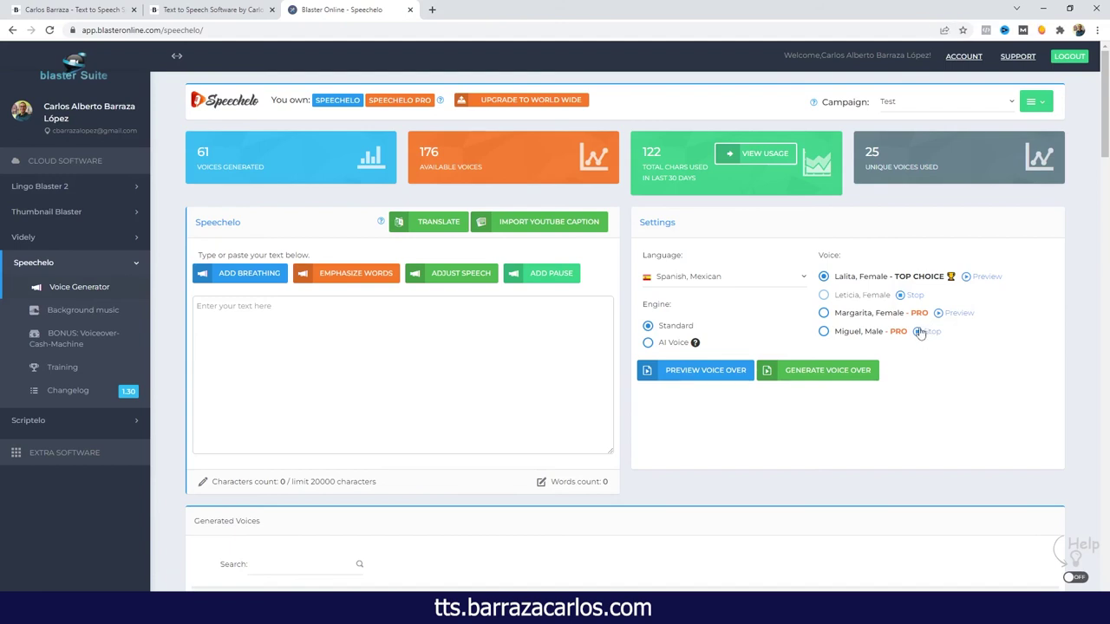
left_click(919, 334)
left_click(919, 334)
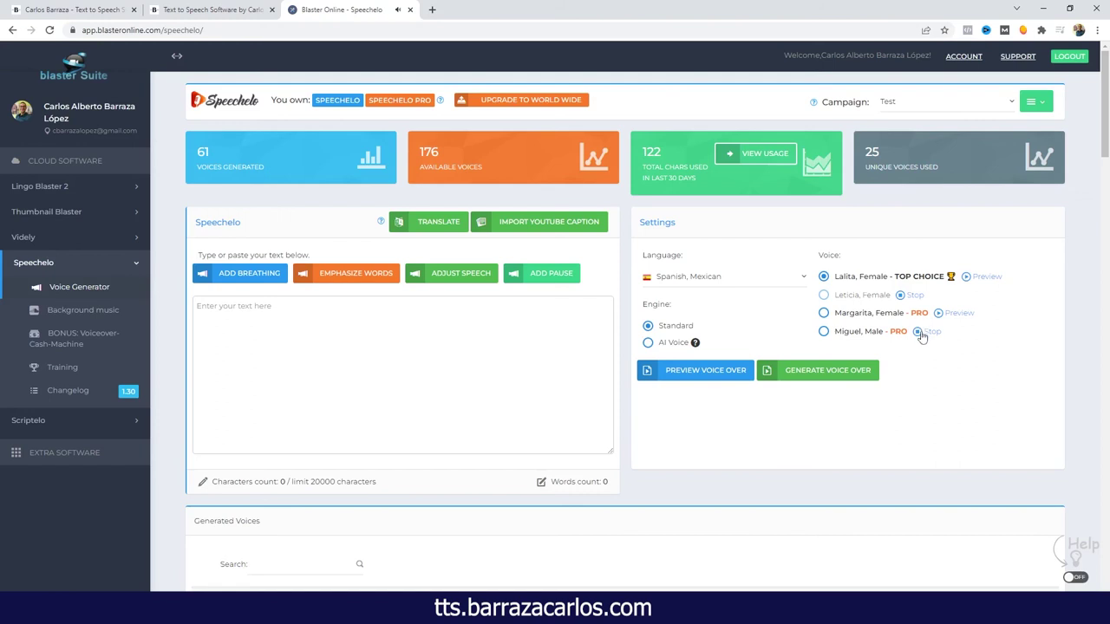
left_click(919, 334)
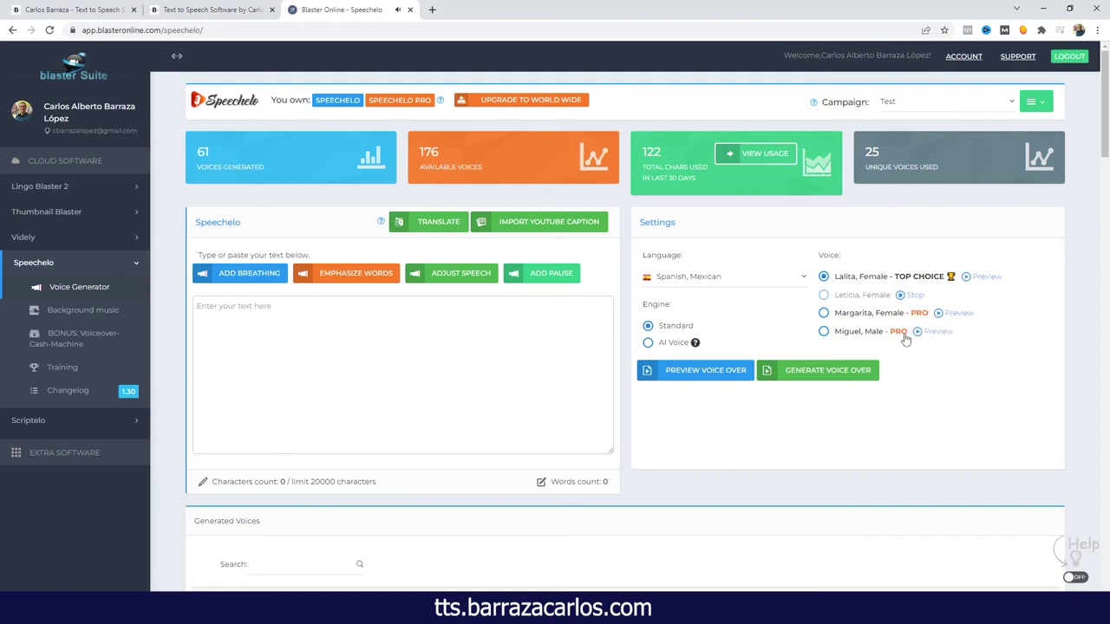
Set the Speechelo engine to AI Voice and listen to the Leticia voice preview
left_click(651, 346)
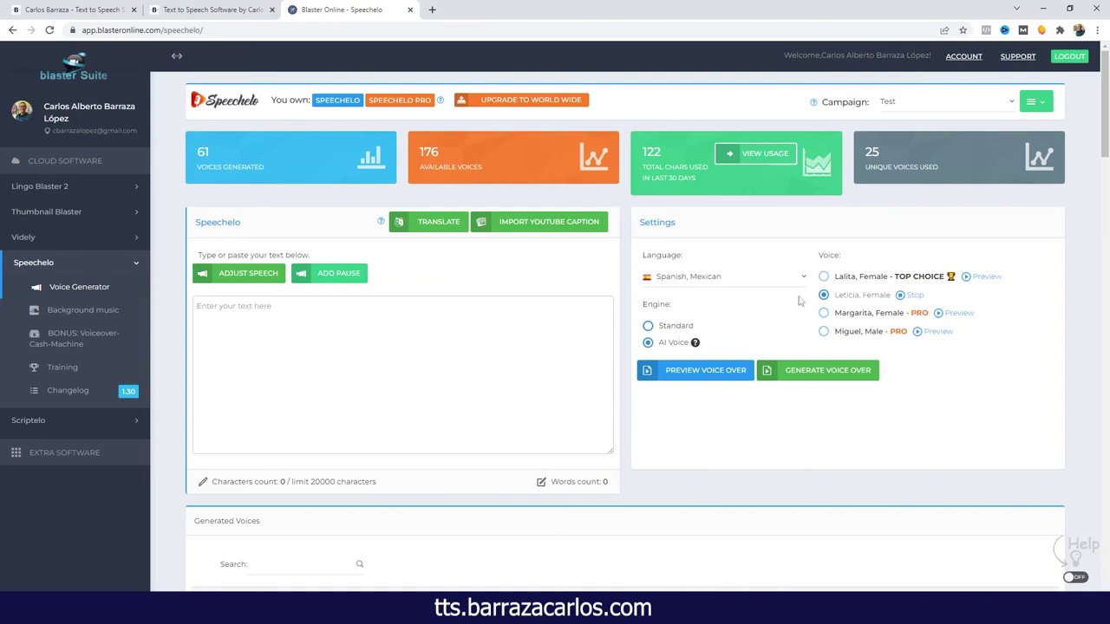
left_click(902, 297)
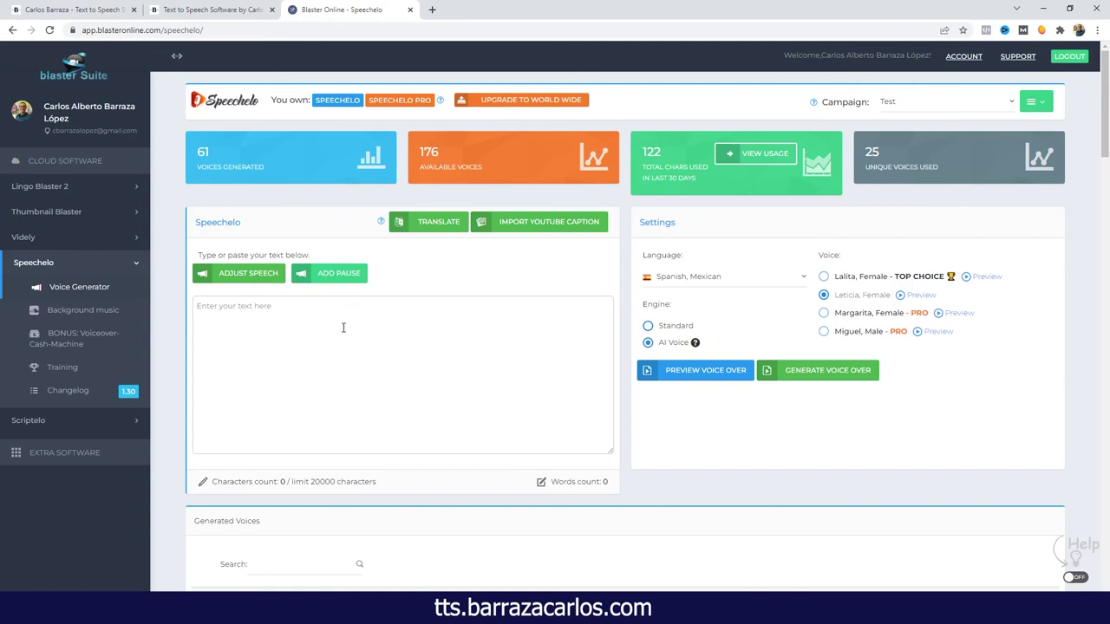
Switch back to the Text to Speech Software site and open its subscription plans
left_click(256, 12)
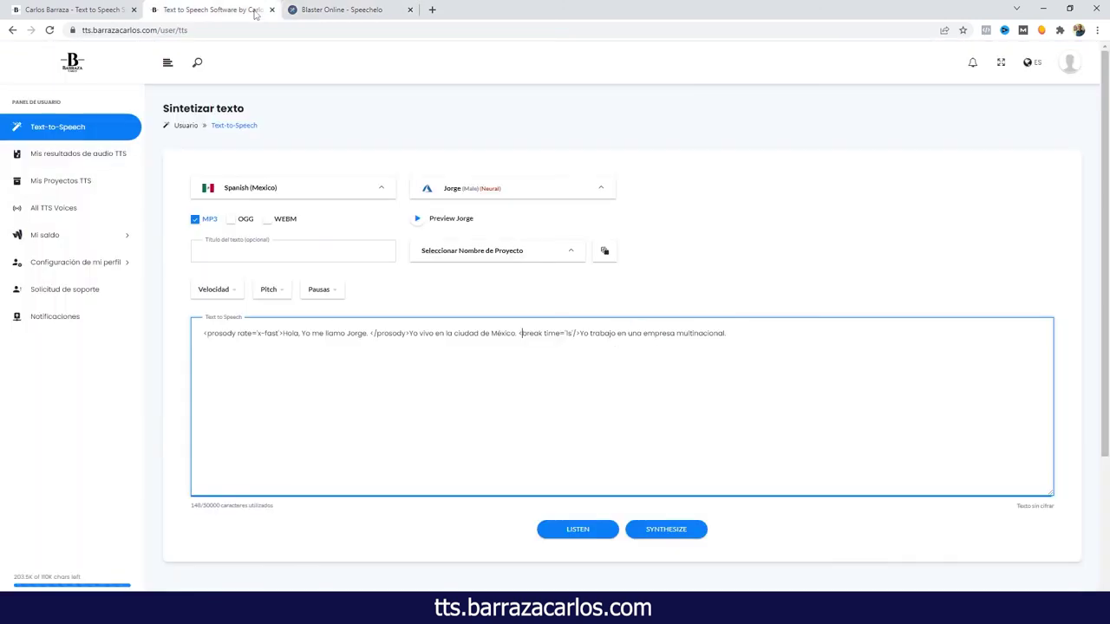
left_click(129, 242)
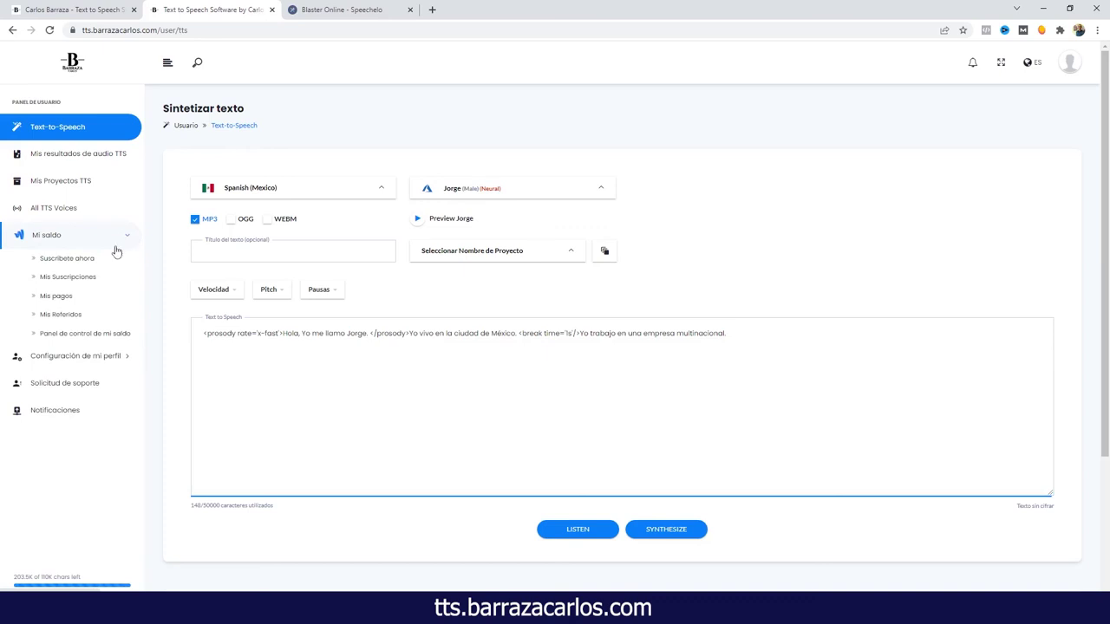
left_click(74, 263)
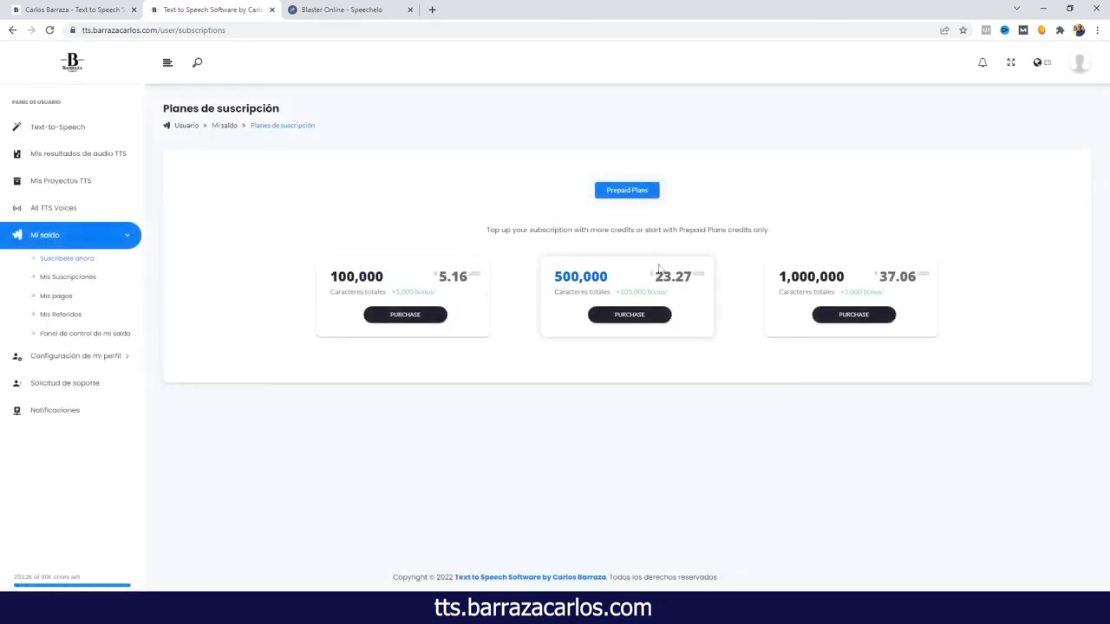
Start the purchase of the 100,000-character prepaid plan and choose Bank Transfer as the payment option
left_click(444, 317)
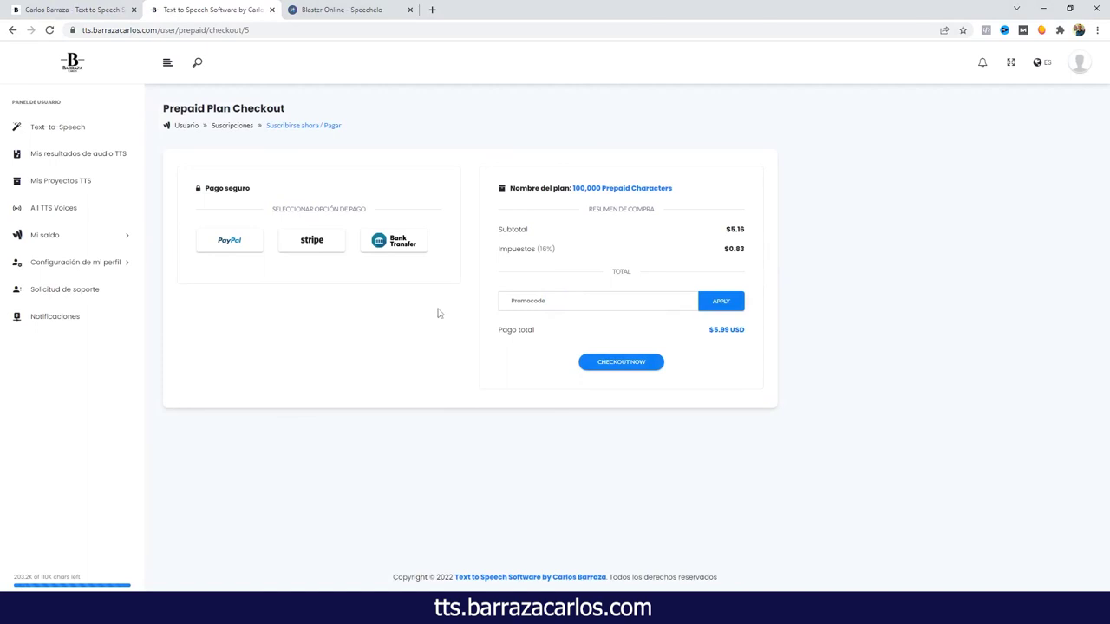
left_click(418, 251)
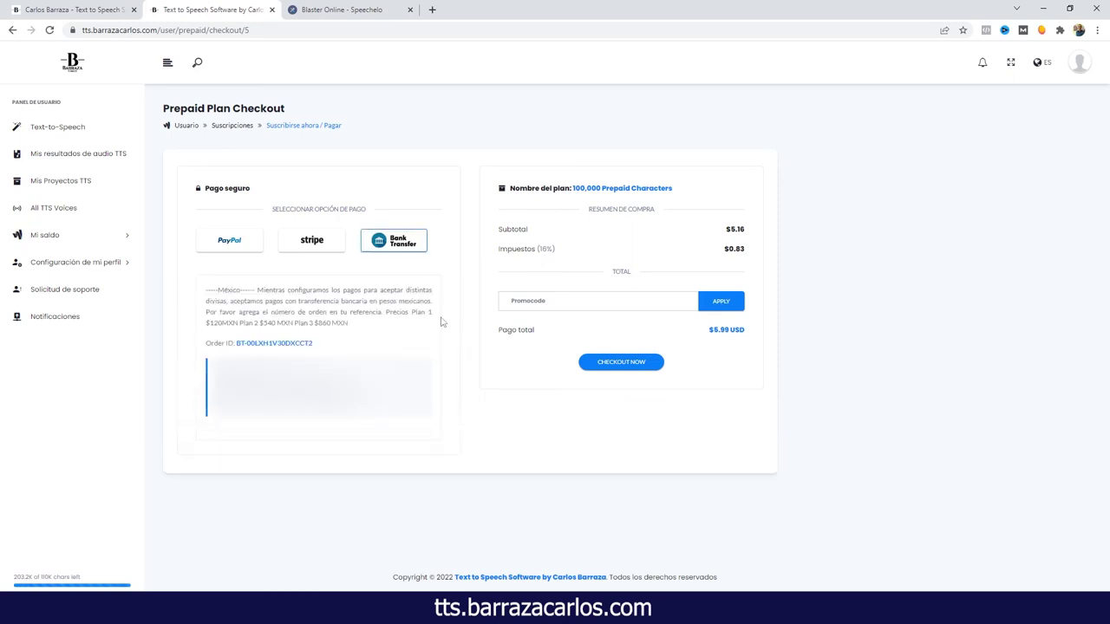